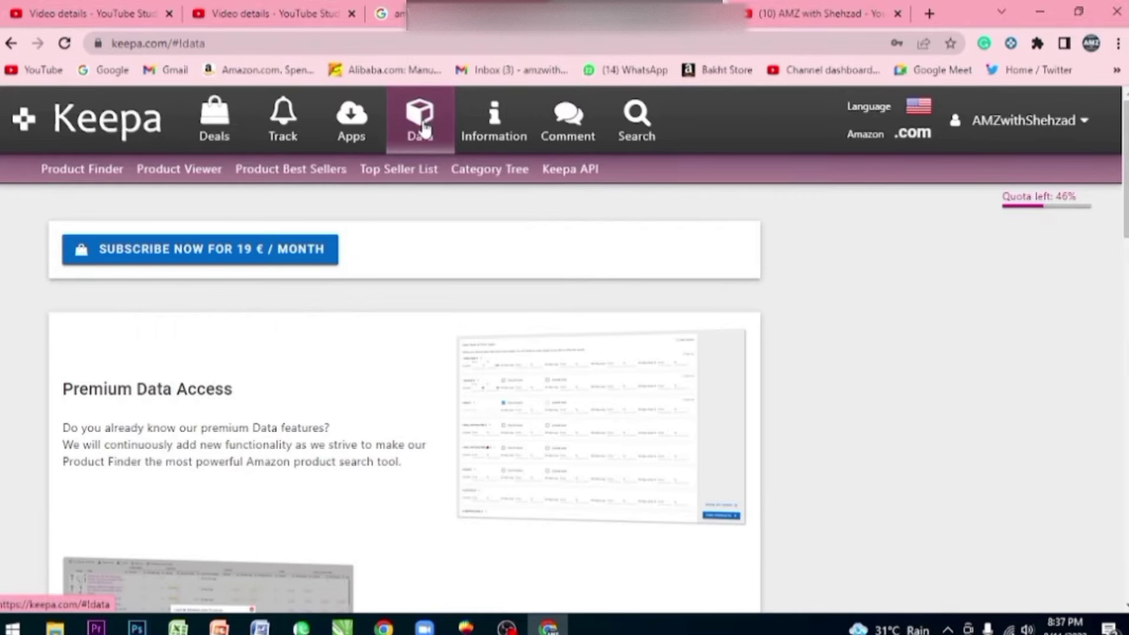
# - Open the Product Finder and look over its sales rank and price filters
pyautogui.click(78, 175)
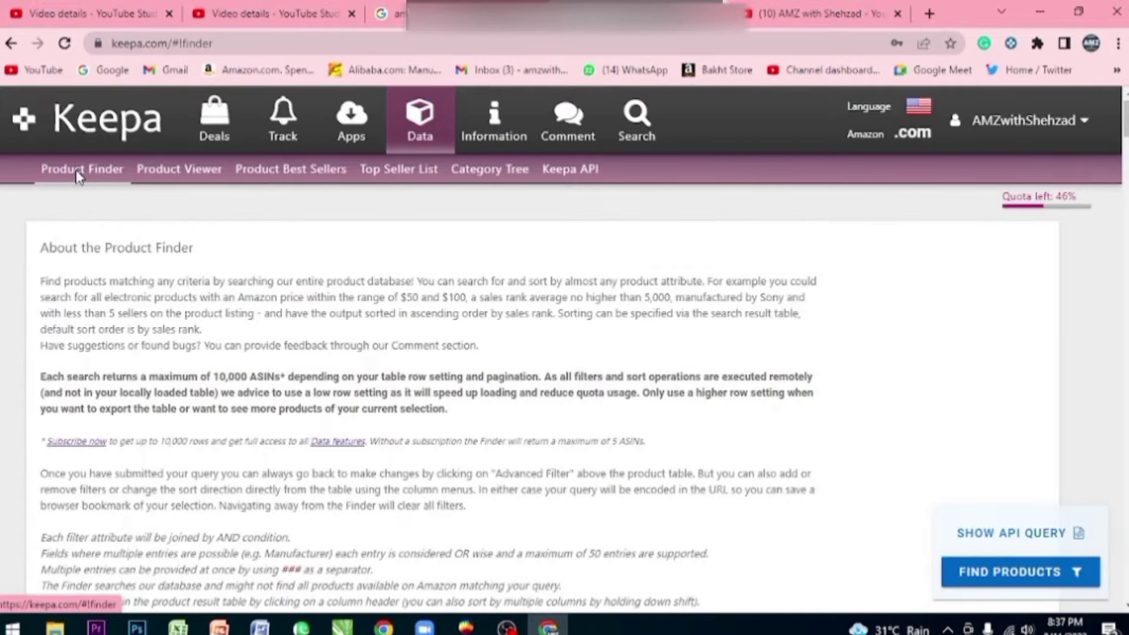
pyautogui.scroll(-10, 217, 312)
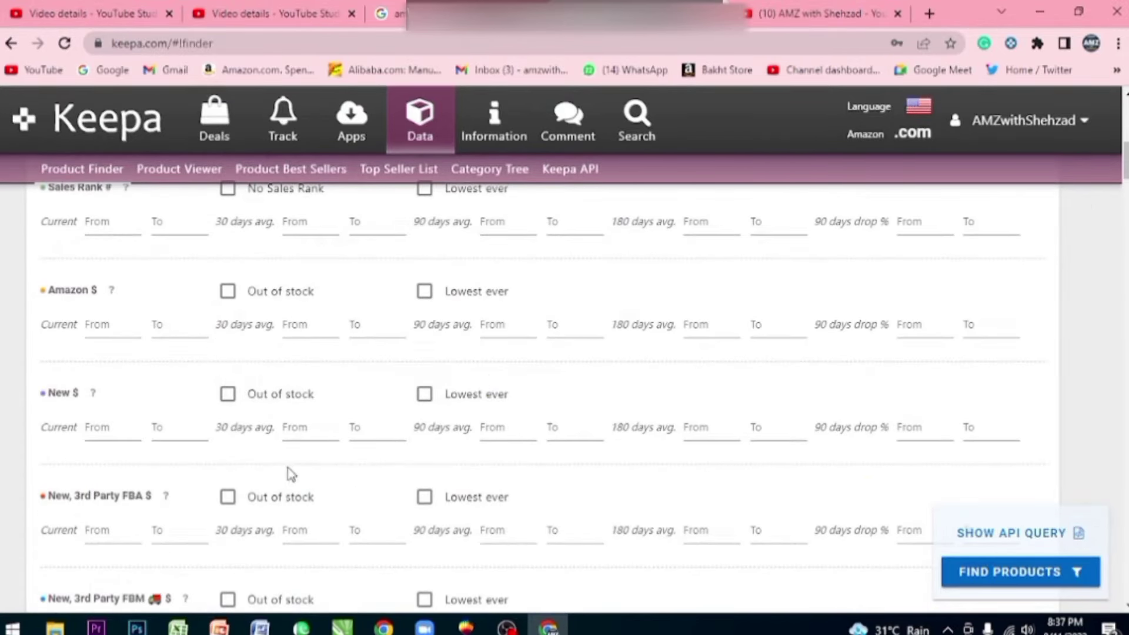
pyautogui.scroll(-8, 278, 474)
pyautogui.scroll(15, 278, 474)
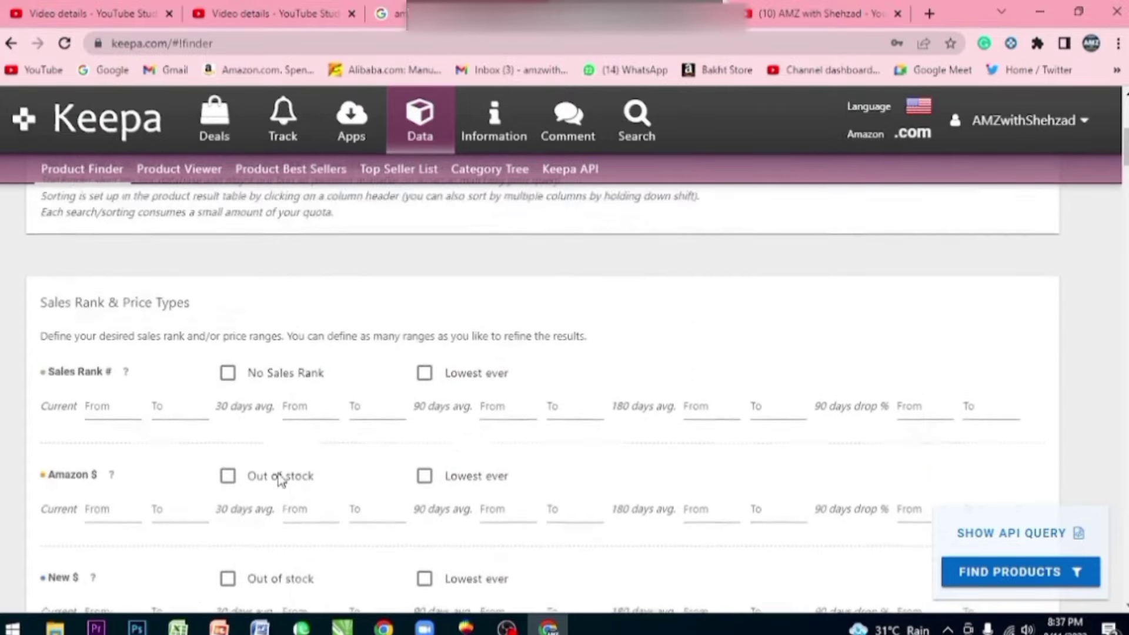
pyautogui.scroll(-8, 277, 479)
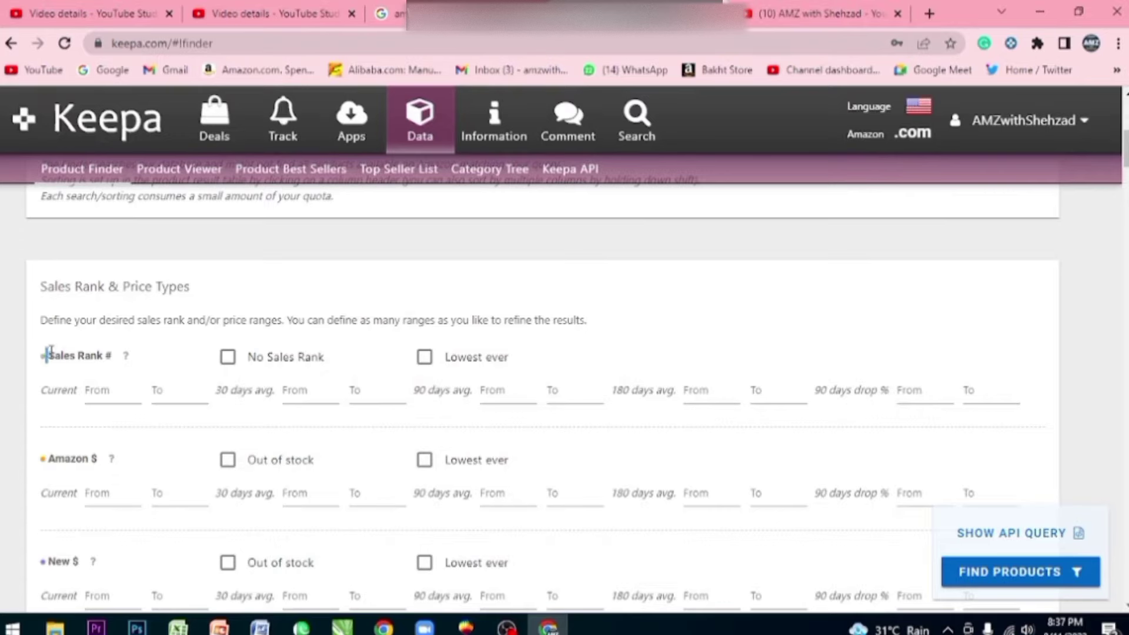
pyautogui.moveTo(45, 355); pyautogui.dragTo(114, 351)
pyautogui.click(23, 353)
pyautogui.click(567, 388)
pyautogui.click(106, 394)
pyautogui.click(197, 394)
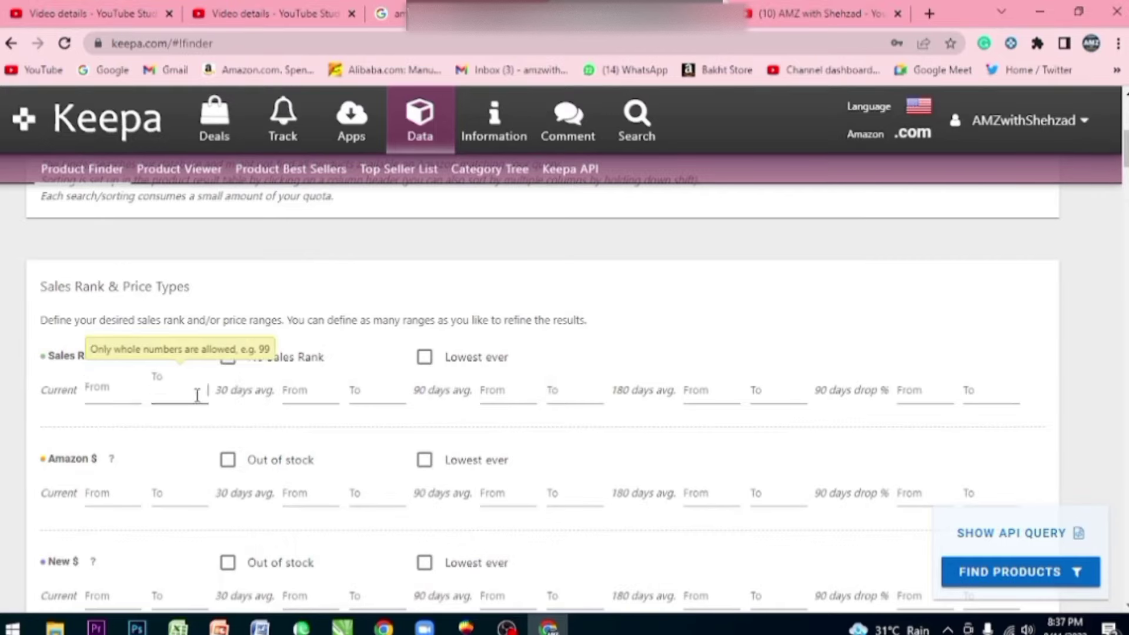
pyautogui.click(295, 391)
pyautogui.click(353, 392)
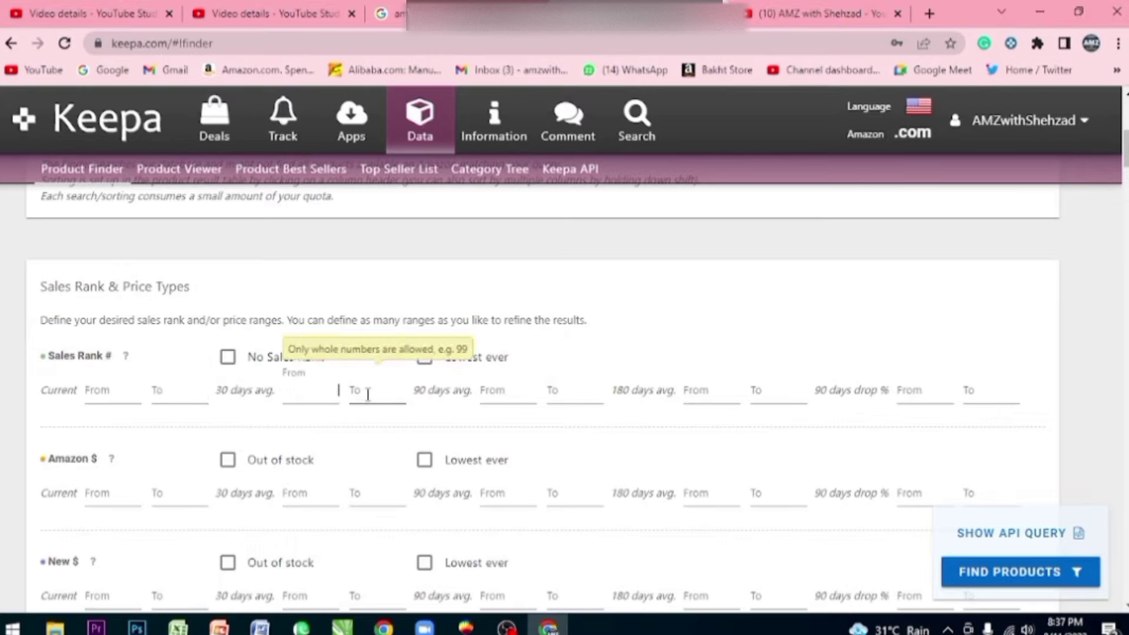
pyautogui.click(367, 394)
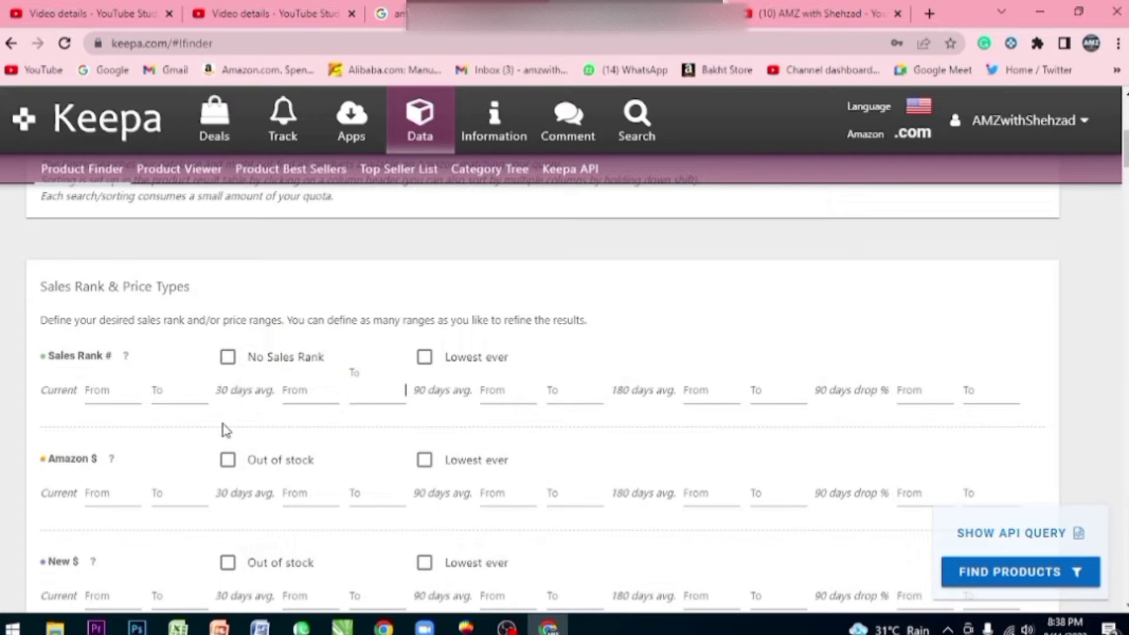
# - Set the 30-day average sales rank range from 1 to 25000 and require the Amazon offer to be out of stock
pyautogui.click(296, 394)
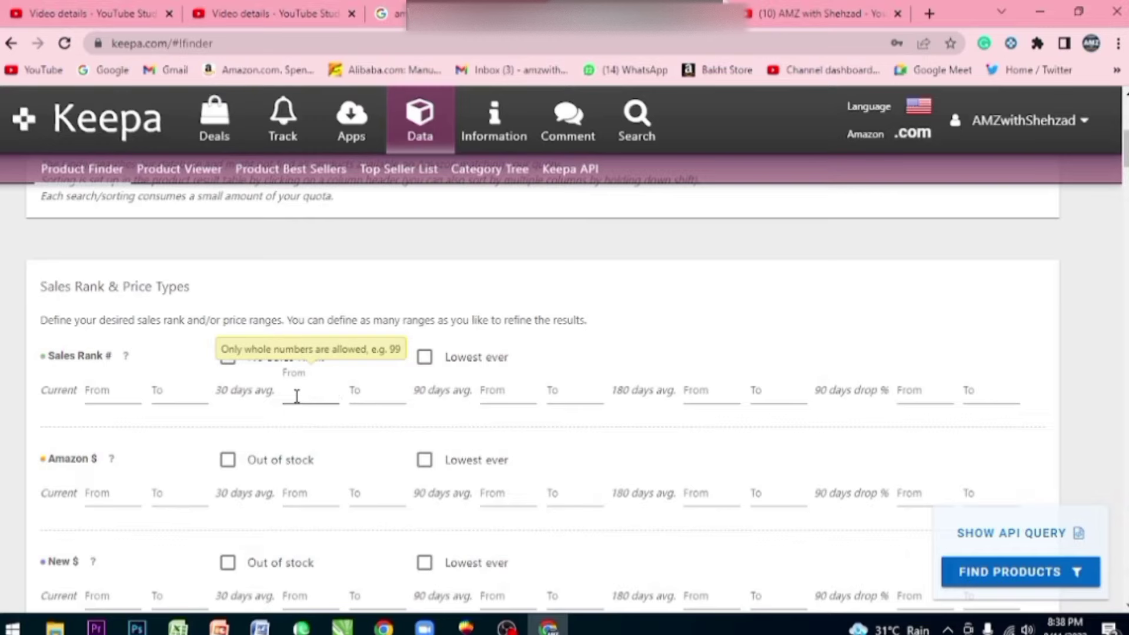
pyautogui.press('Tab')
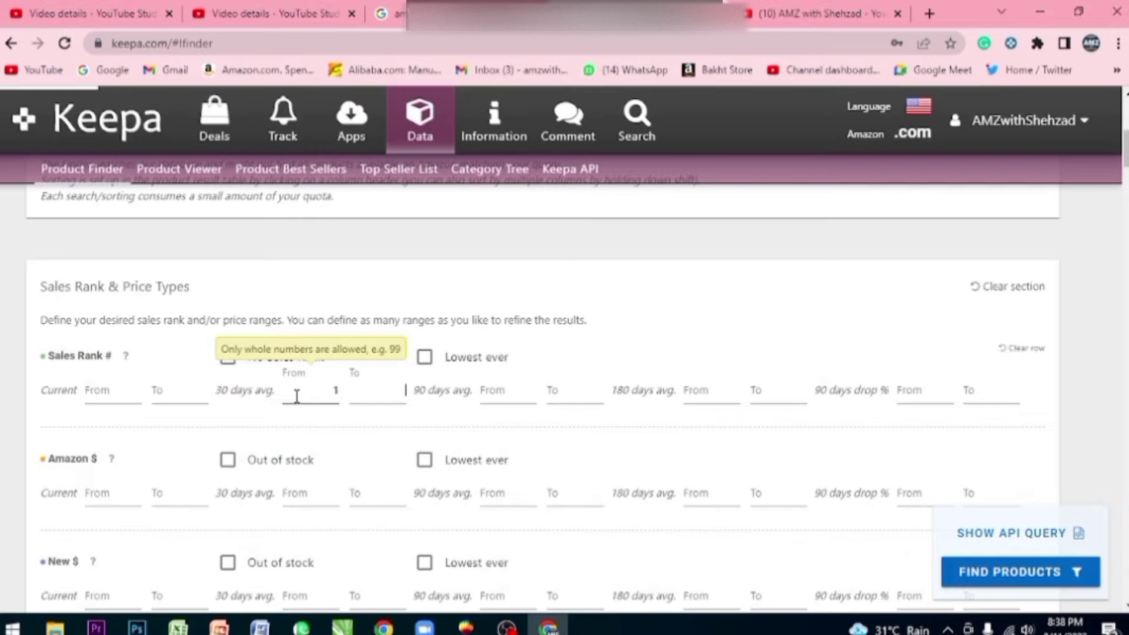
pyautogui.write('25000')
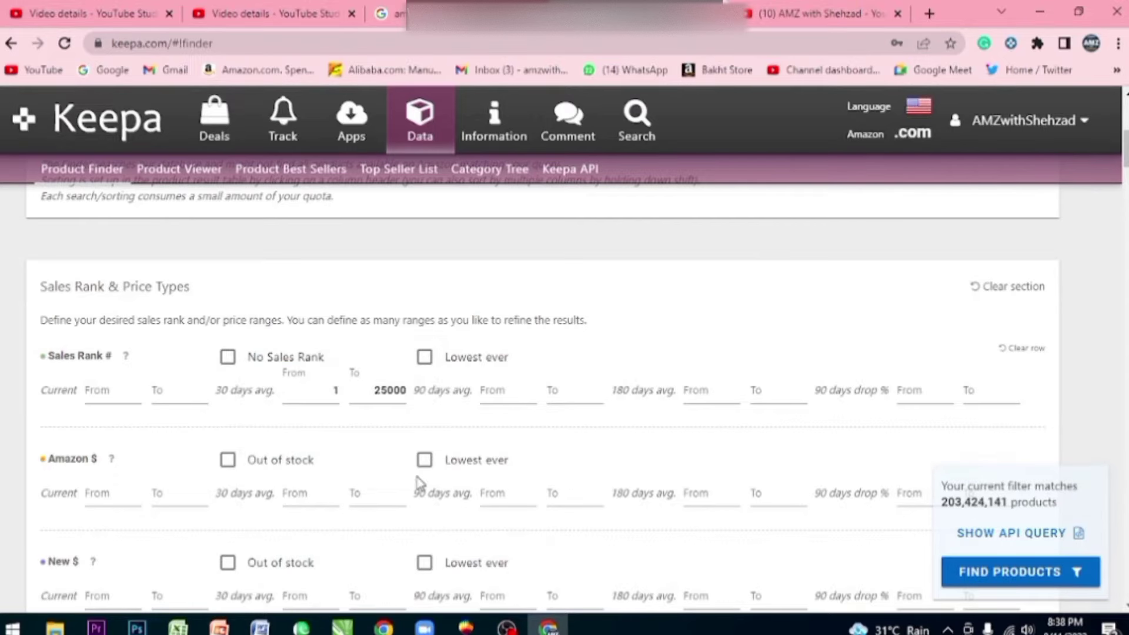
pyautogui.scroll(-3, 70, 464)
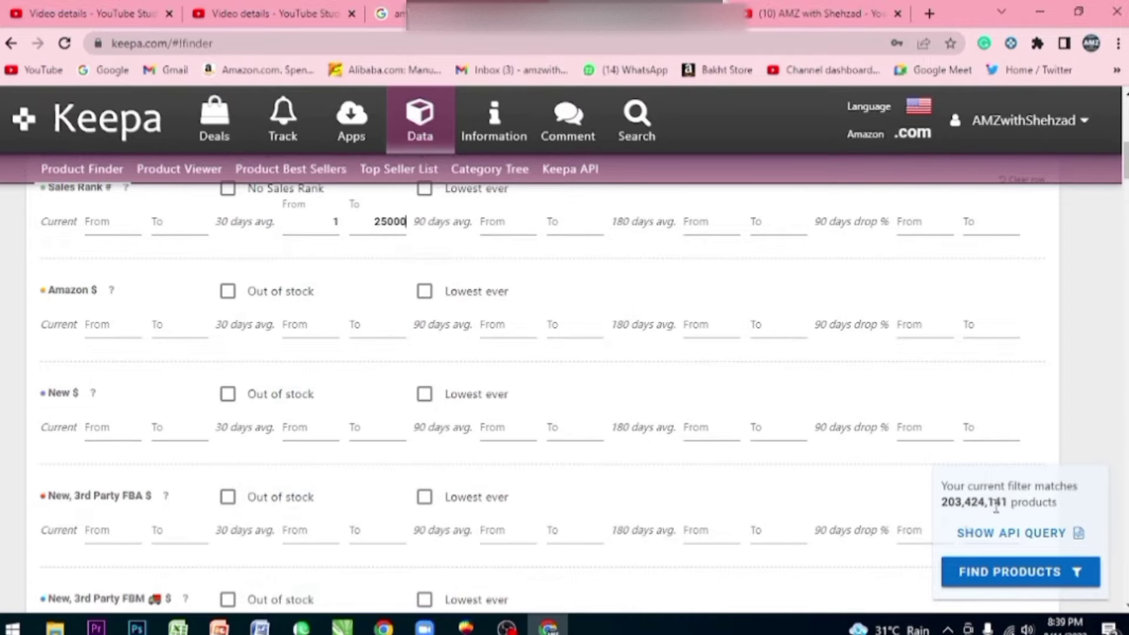
pyautogui.click(227, 292)
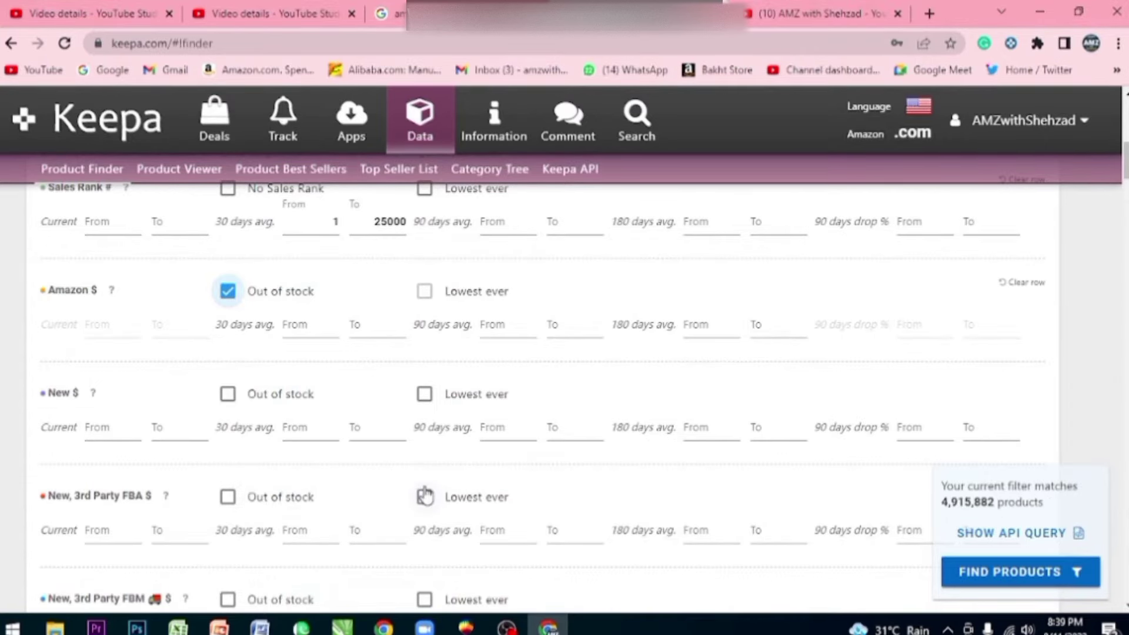
# - Set the current List Price range from 15 to 40 dollars
pyautogui.scroll(-4, 235, 370)
pyautogui.scroll(-4, 234, 370)
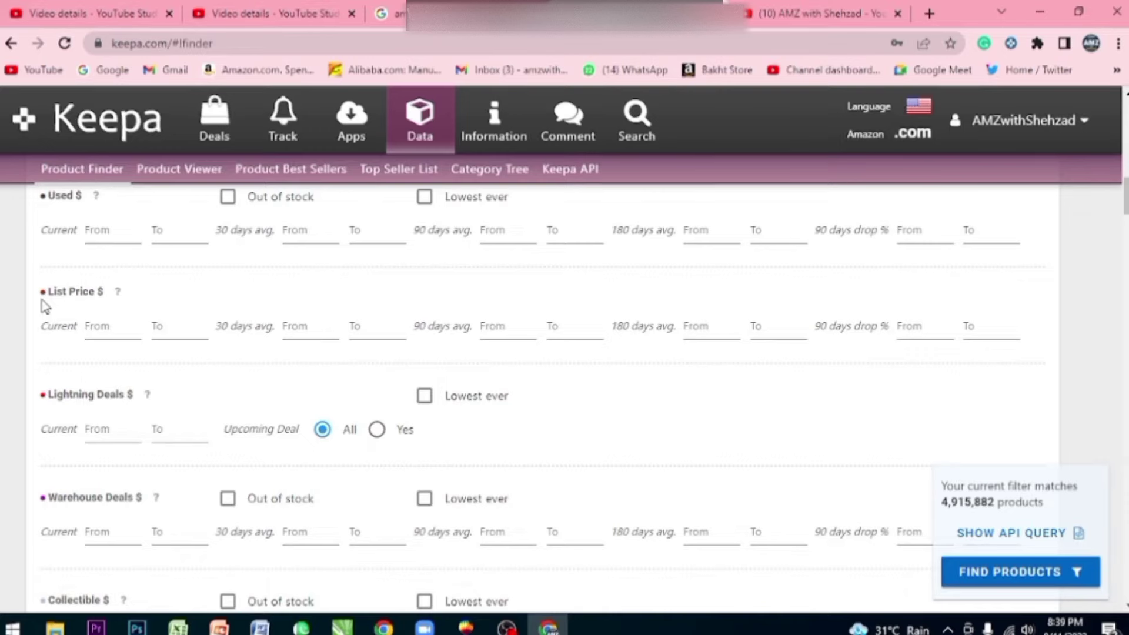
pyautogui.click(116, 331)
pyautogui.click(90, 330)
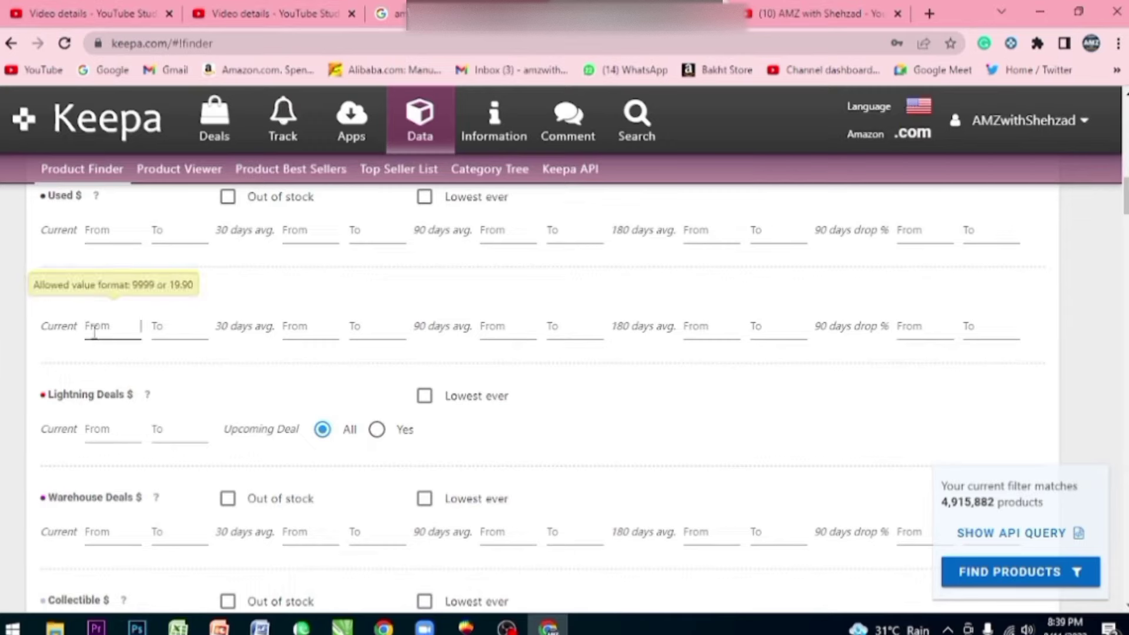
pyautogui.write('15')
pyautogui.press('Tab')
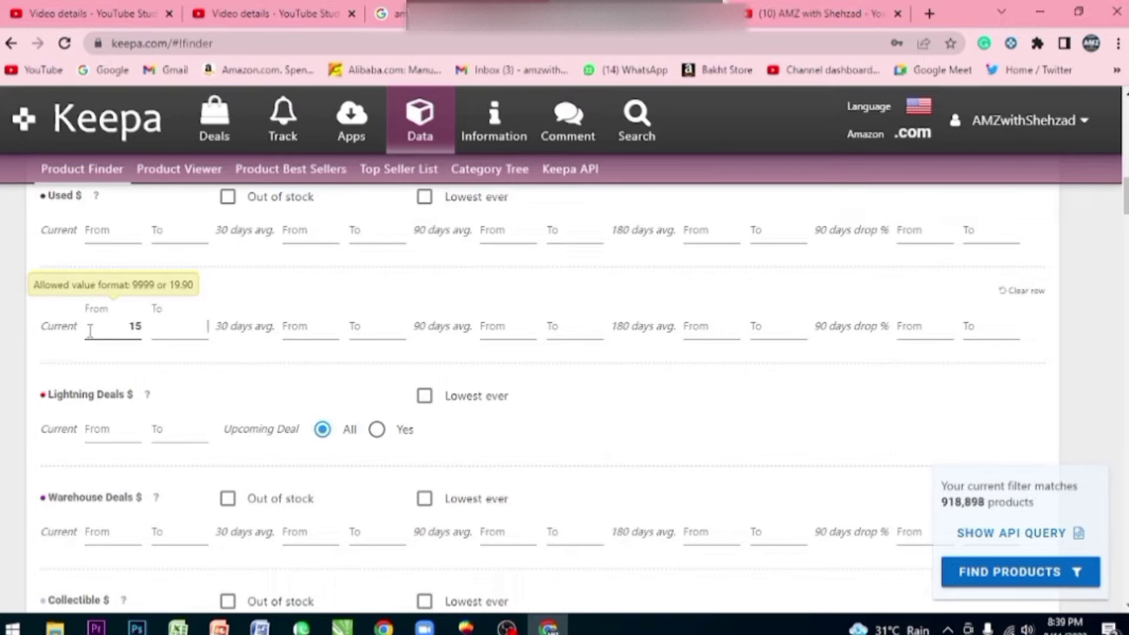
pyautogui.write('40')
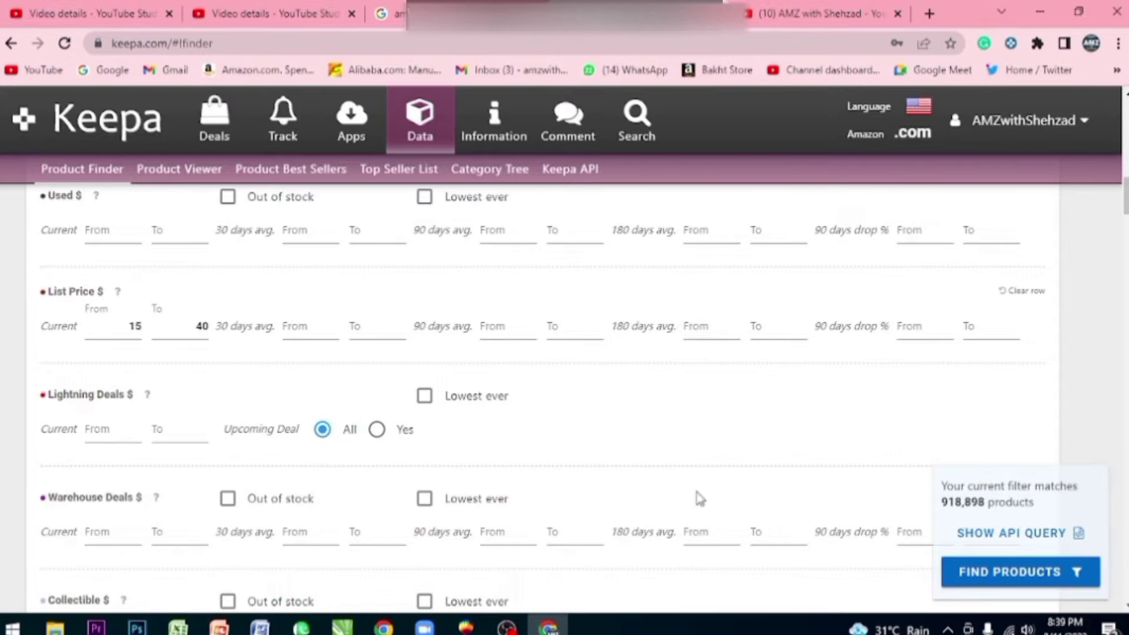
# - Restrict the root category to Grocery & Gourmet Food
pyautogui.scroll(-1, 97, 391)
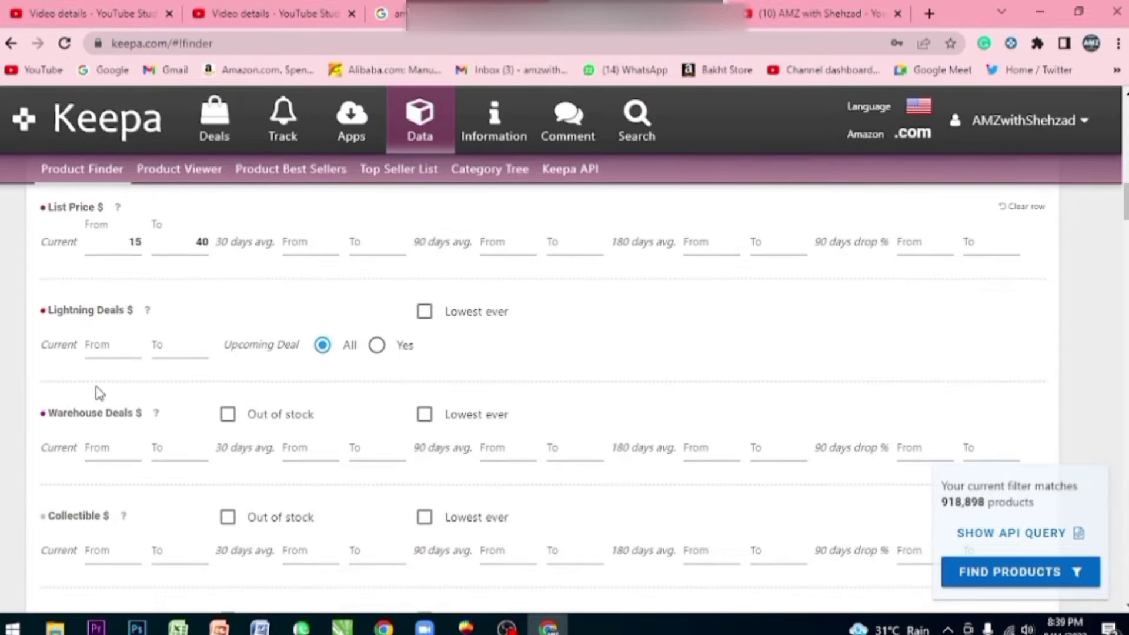
pyautogui.scroll(-3, 99, 393)
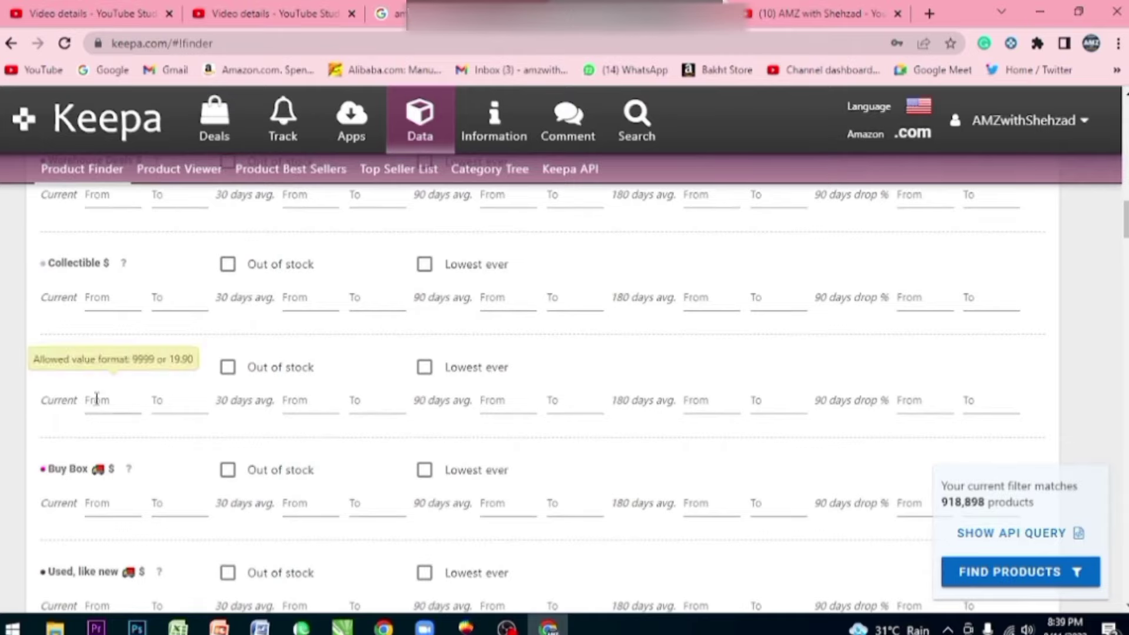
pyautogui.scroll(-10, 97, 400)
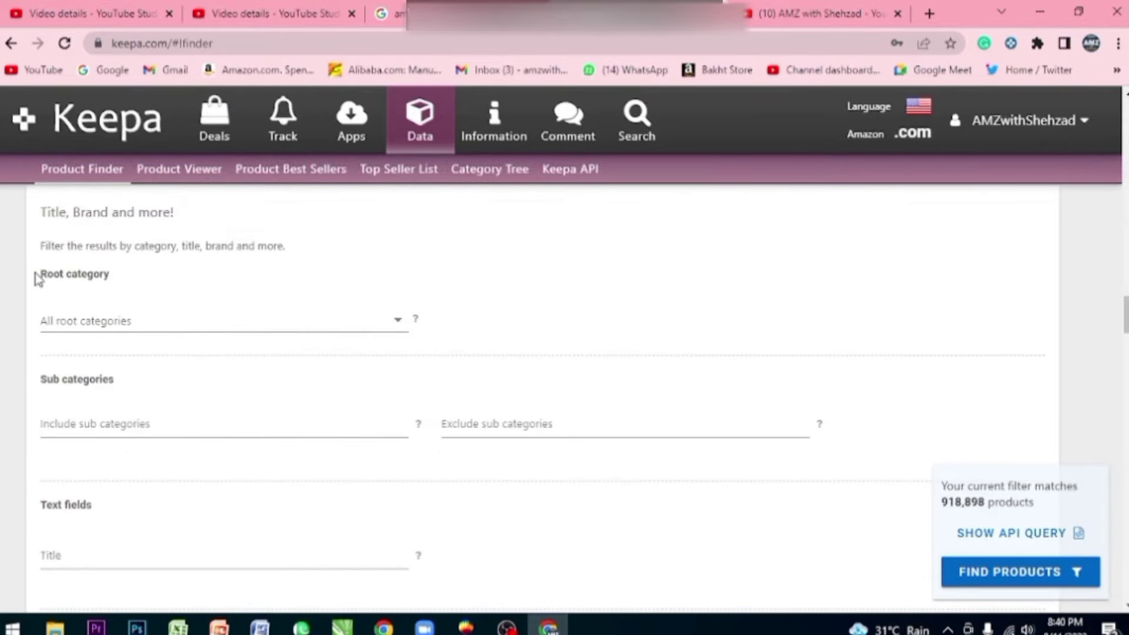
pyautogui.moveTo(36, 278); pyautogui.dragTo(171, 282)
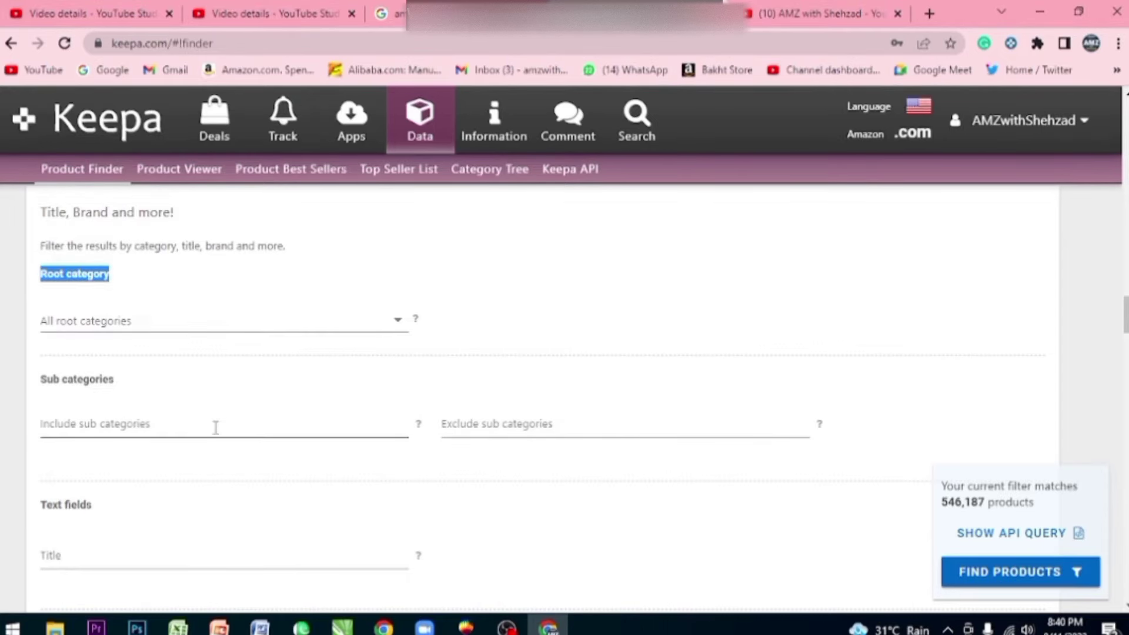
pyautogui.click(5, 306)
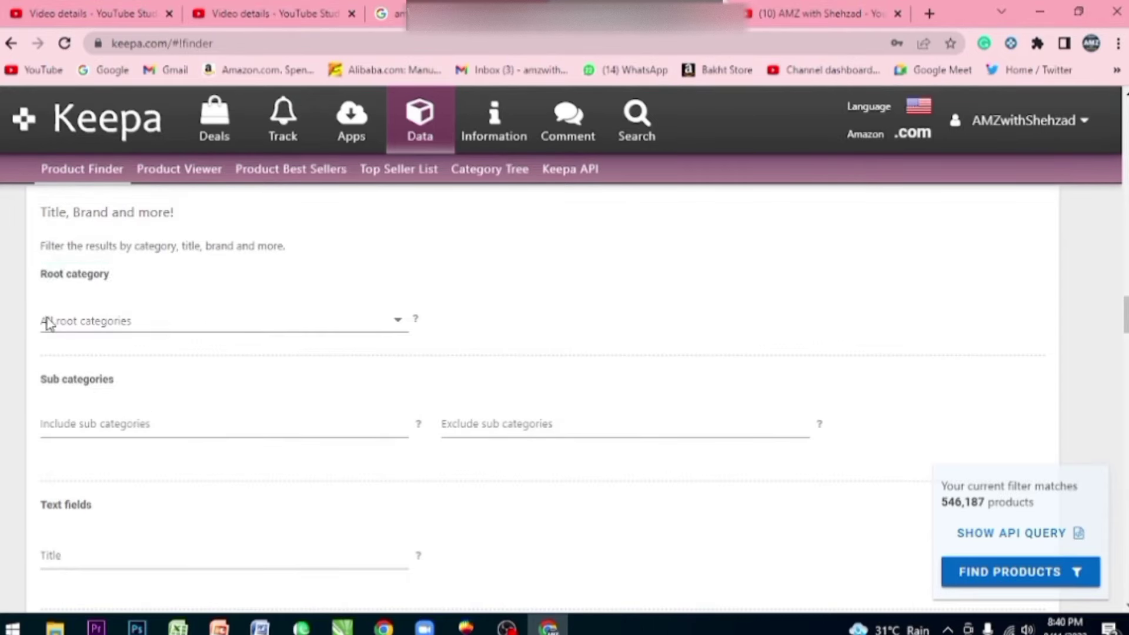
pyautogui.click(395, 333)
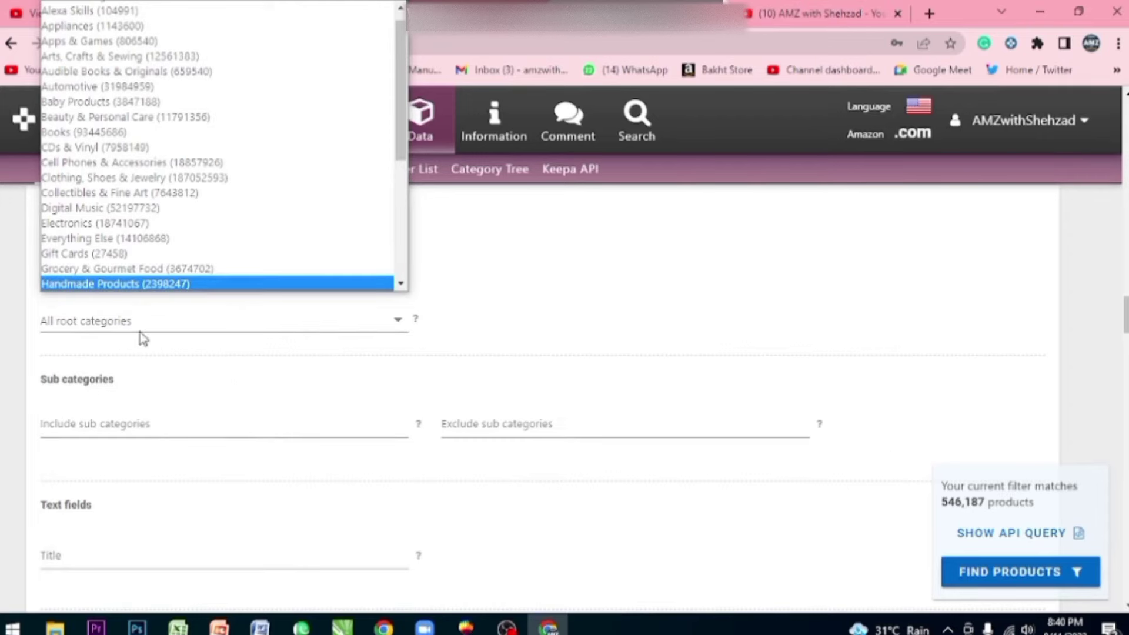
pyautogui.click(105, 269)
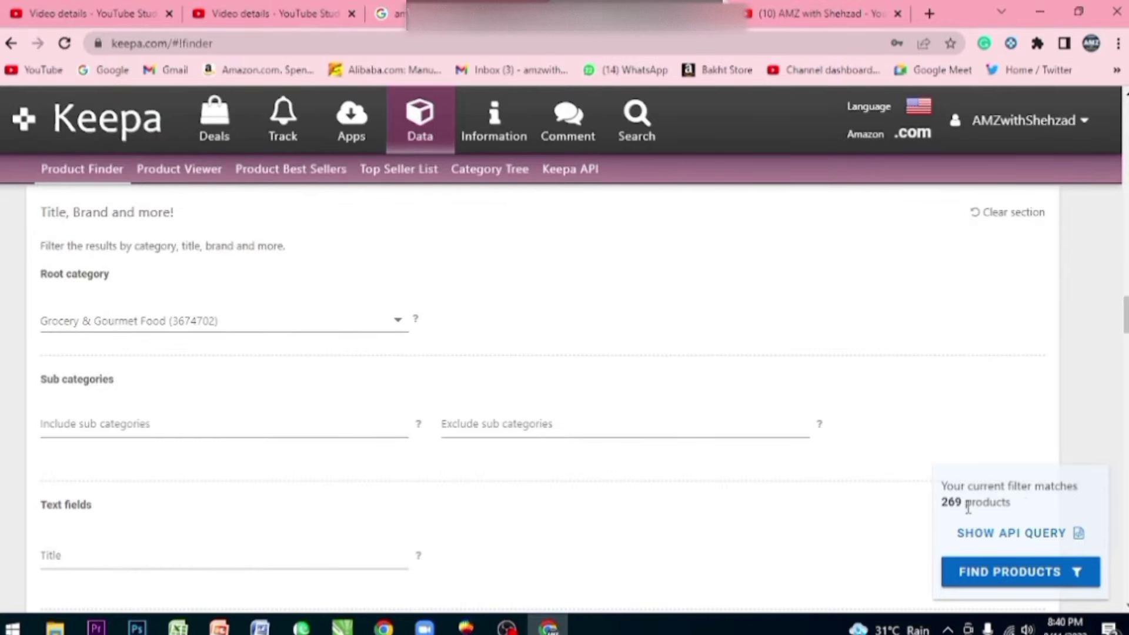
# - Examine the Offer Counts filters, especially the current ranges for new and used offers
pyautogui.scroll(-10, 201, 436)
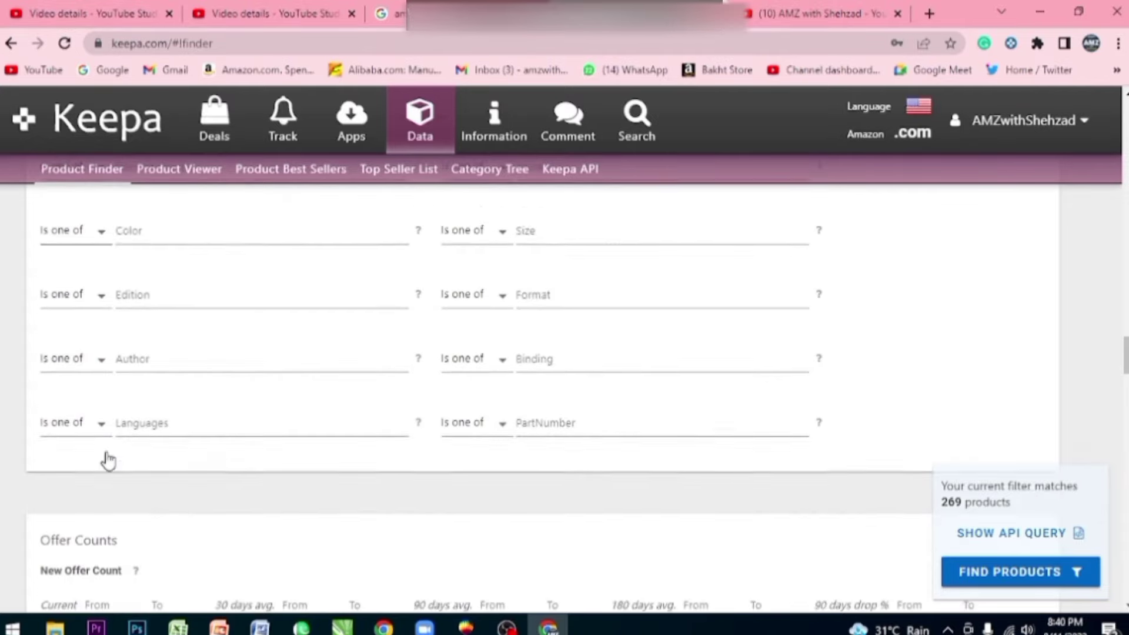
pyautogui.scroll(-3, 206, 486)
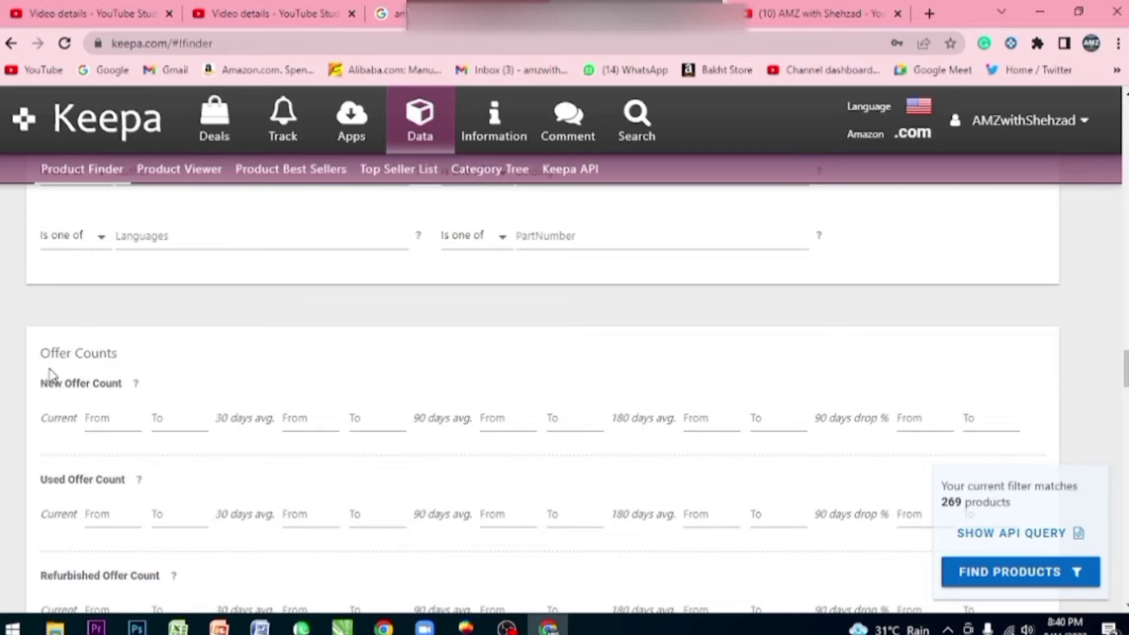
pyautogui.click(104, 424)
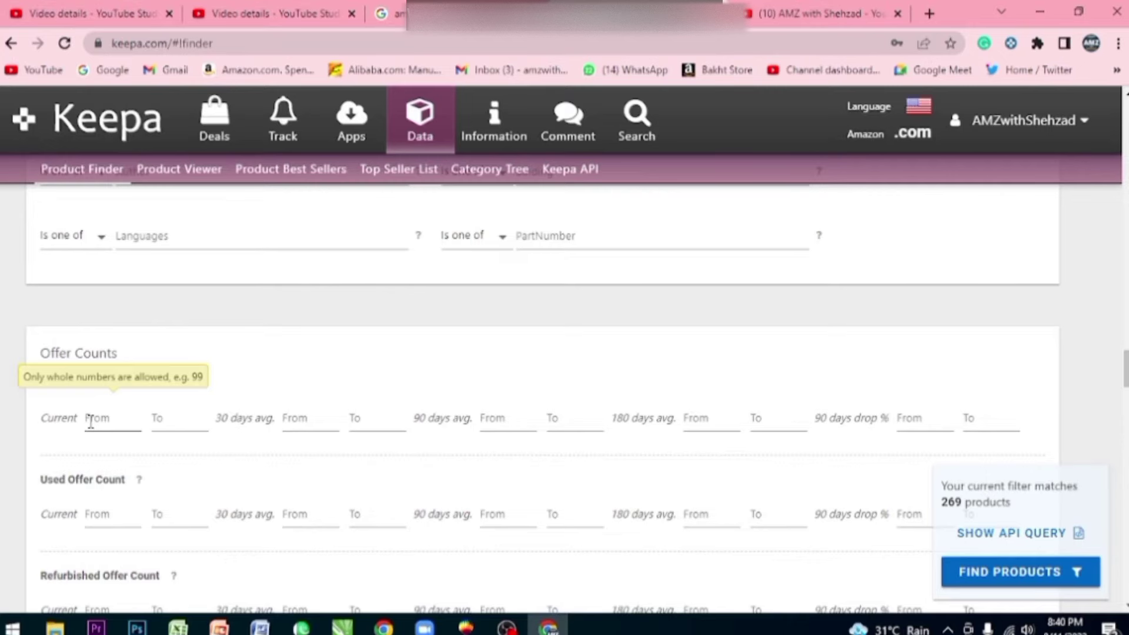
pyautogui.click(158, 418)
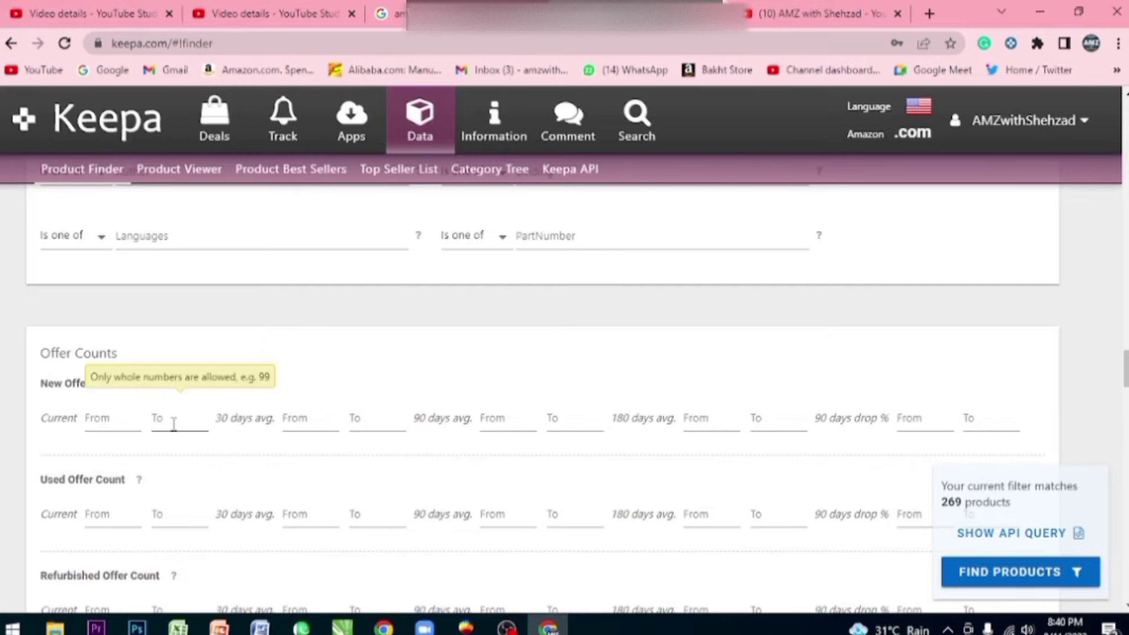
pyautogui.click(174, 460)
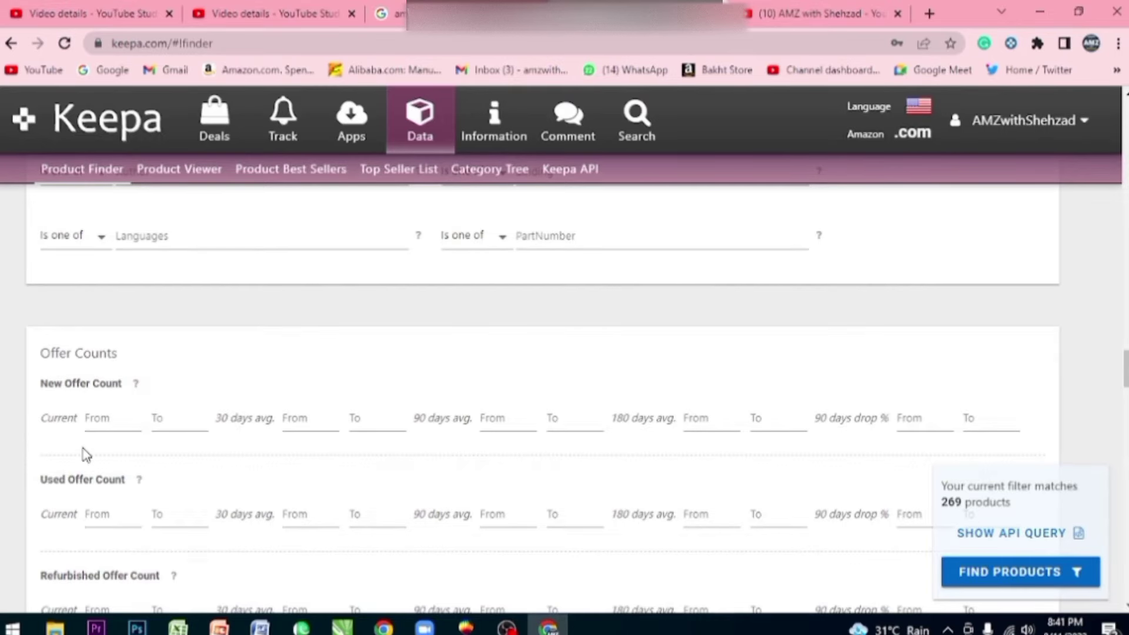
pyautogui.scroll(-1, 86, 447)
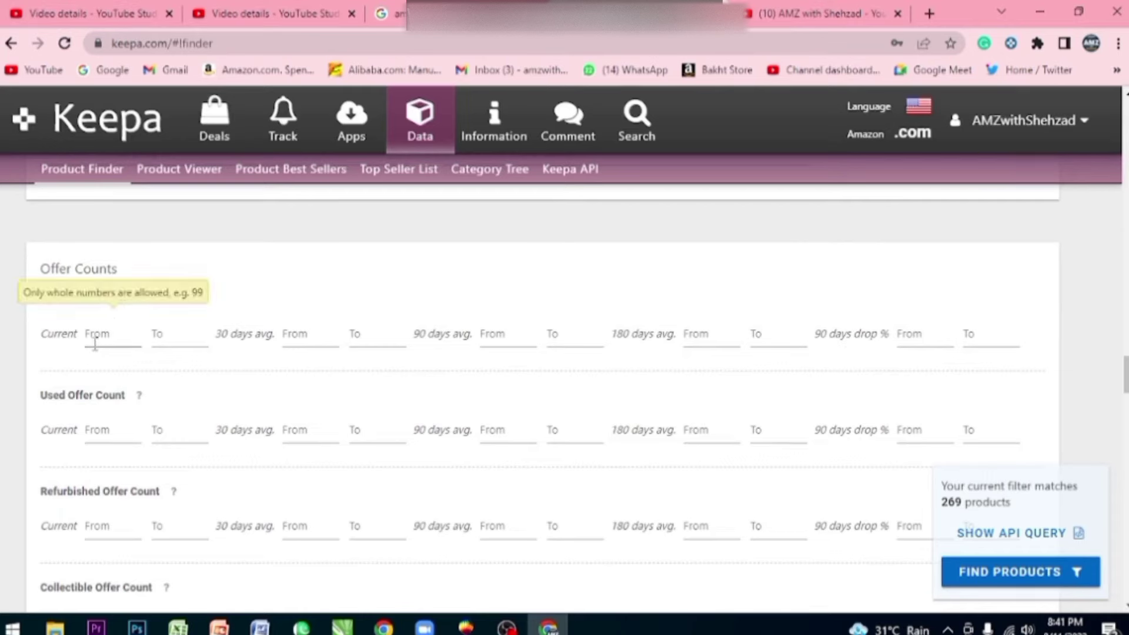
pyautogui.scroll(-8, 94, 344)
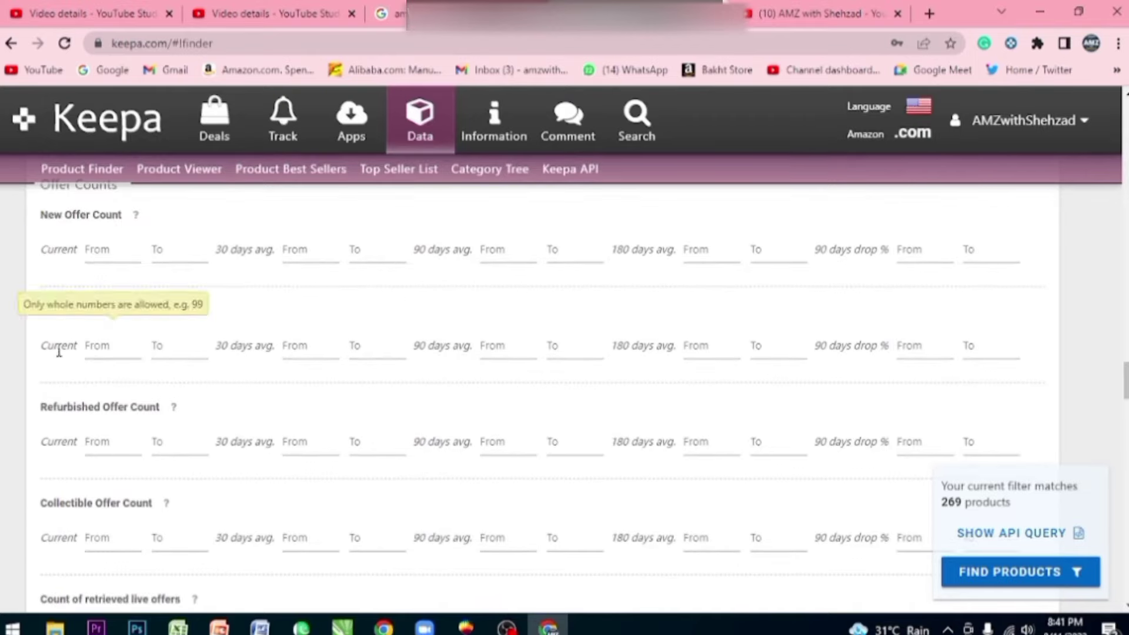
pyautogui.moveTo(36, 300); pyautogui.dragTo(141, 300)
pyautogui.click(3, 317)
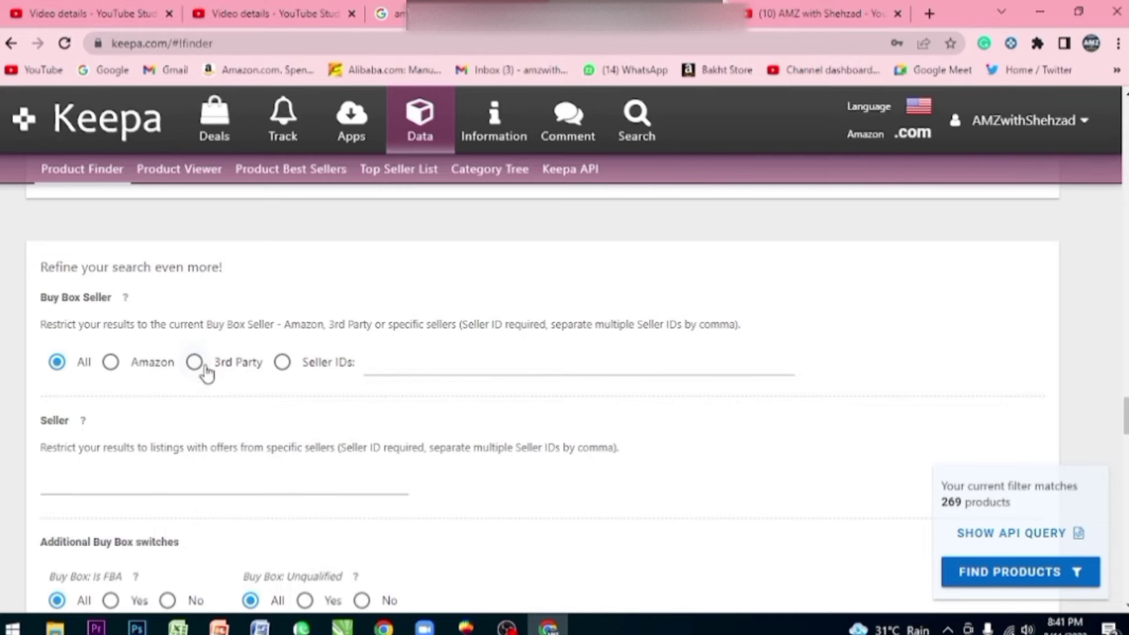
# - Exclude digital products from the Product Type filter, keeping only physical products
pyautogui.scroll(-4, 202, 411)
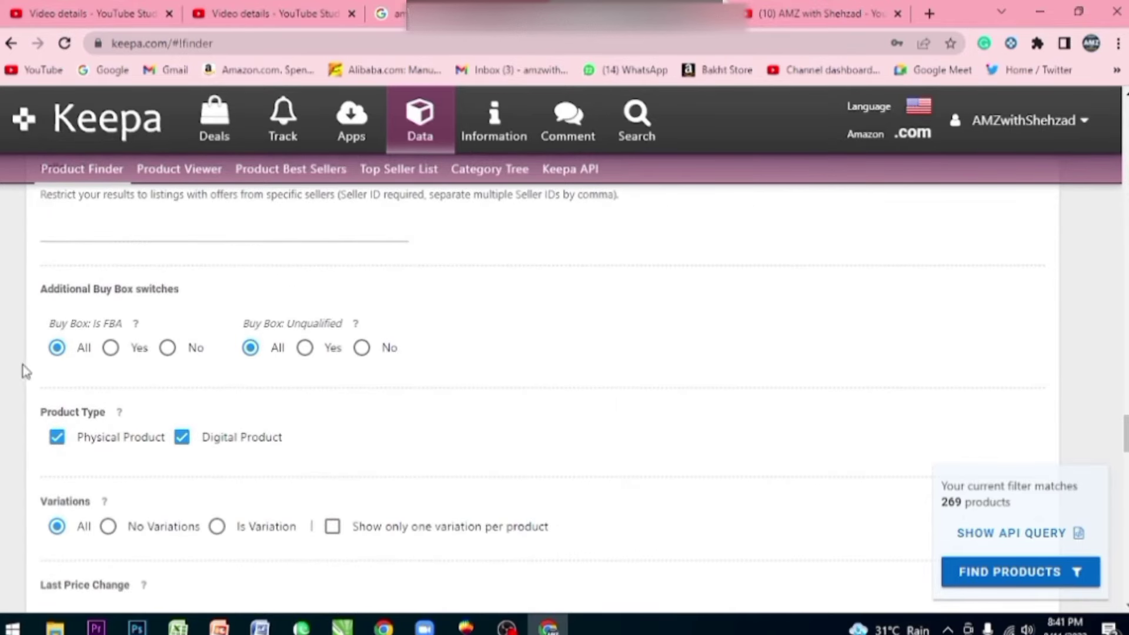
pyautogui.scroll(-1, 24, 371)
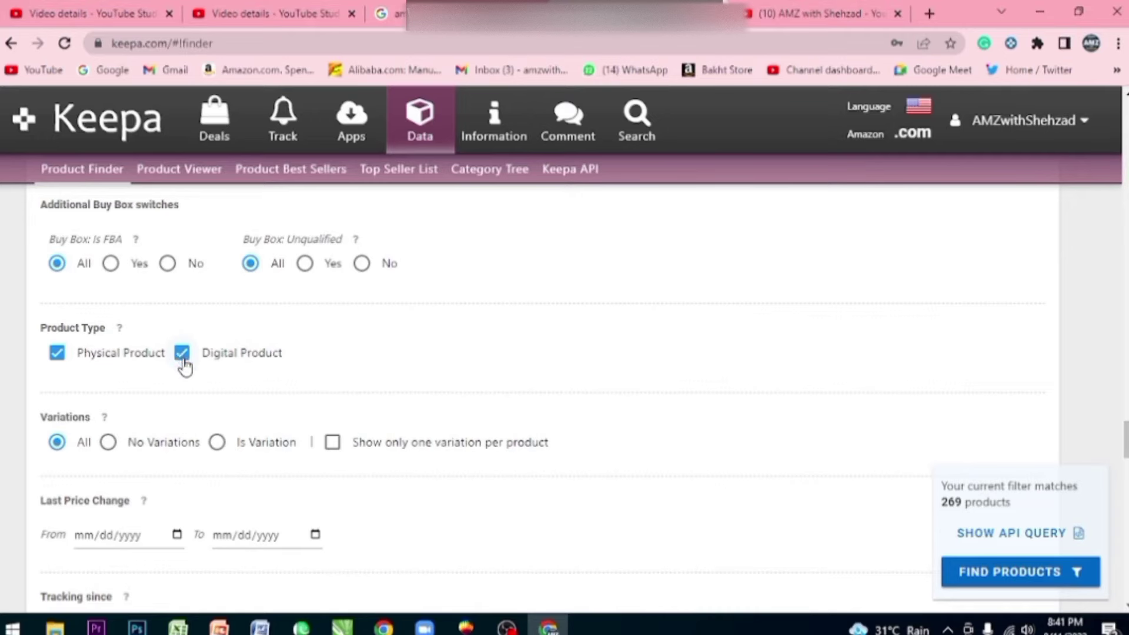
pyautogui.click(183, 354)
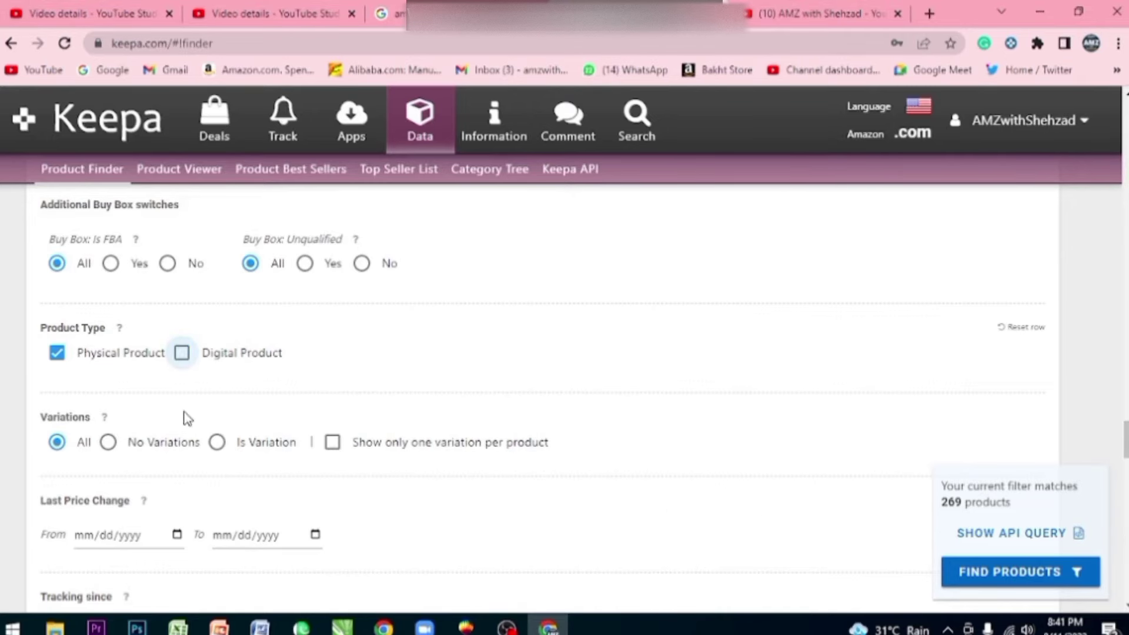
pyautogui.scroll(-2, 164, 377)
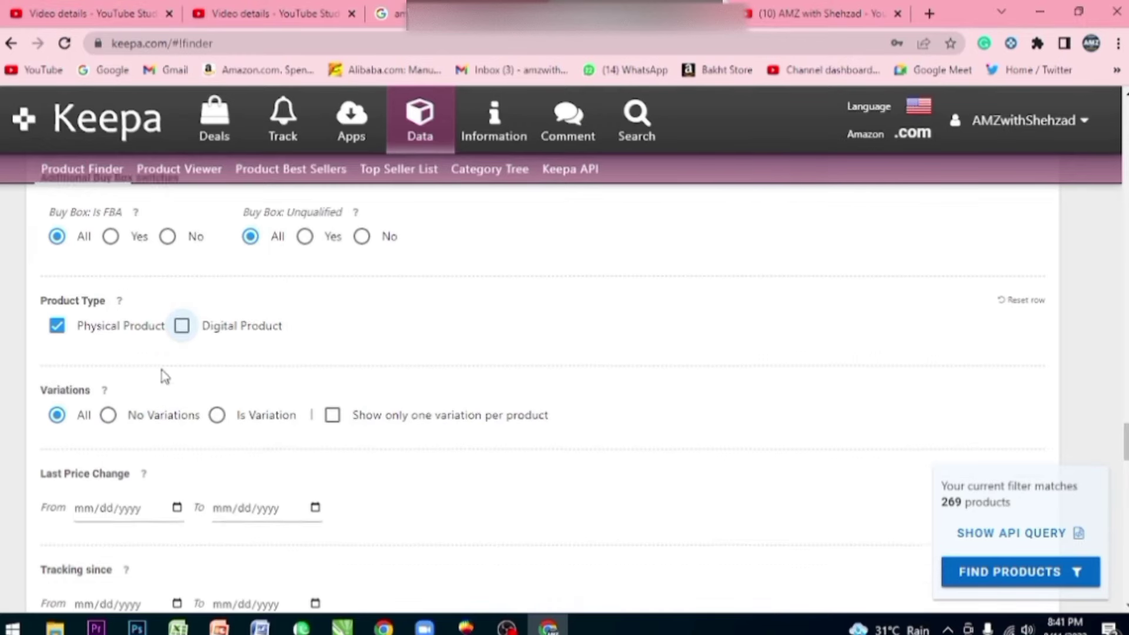
# - Set the product Rating range from 4 to 5
pyautogui.scroll(-3, 174, 345)
pyautogui.scroll(-10, 174, 345)
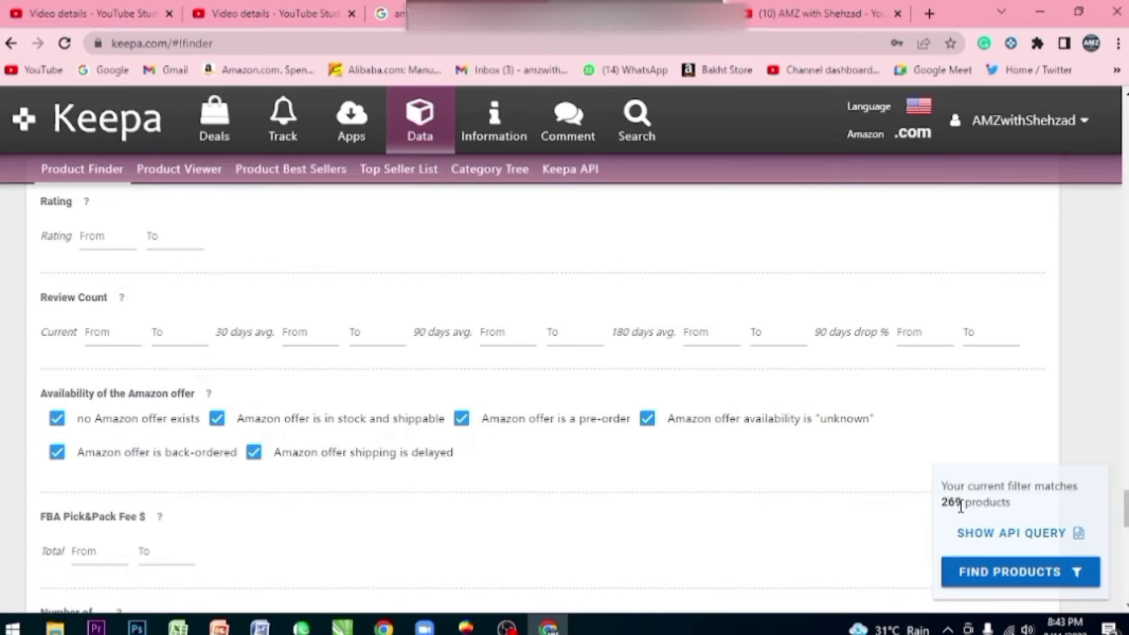
pyautogui.click(100, 243)
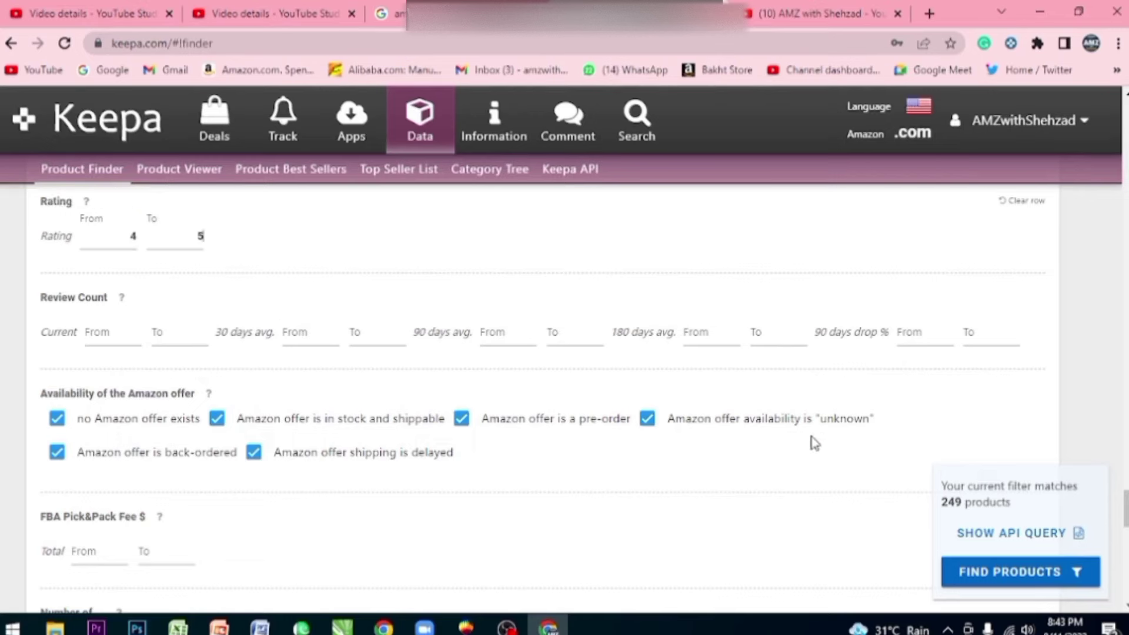
pyautogui.click(153, 238)
# - Examine the remaining filters, including package and item dimensions, item weight, coupons and the additional switches
pyautogui.scroll(-2, 150, 332)
pyautogui.scroll(-8, 283, 388)
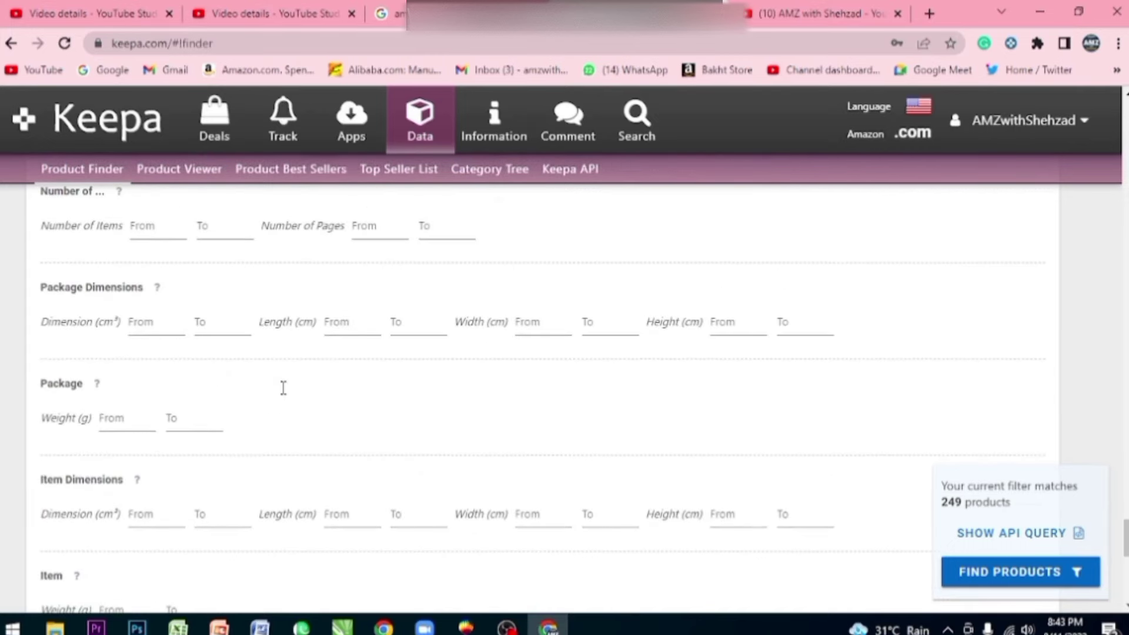
pyautogui.scroll(-4, 282, 389)
pyautogui.scroll(-4, 272, 390)
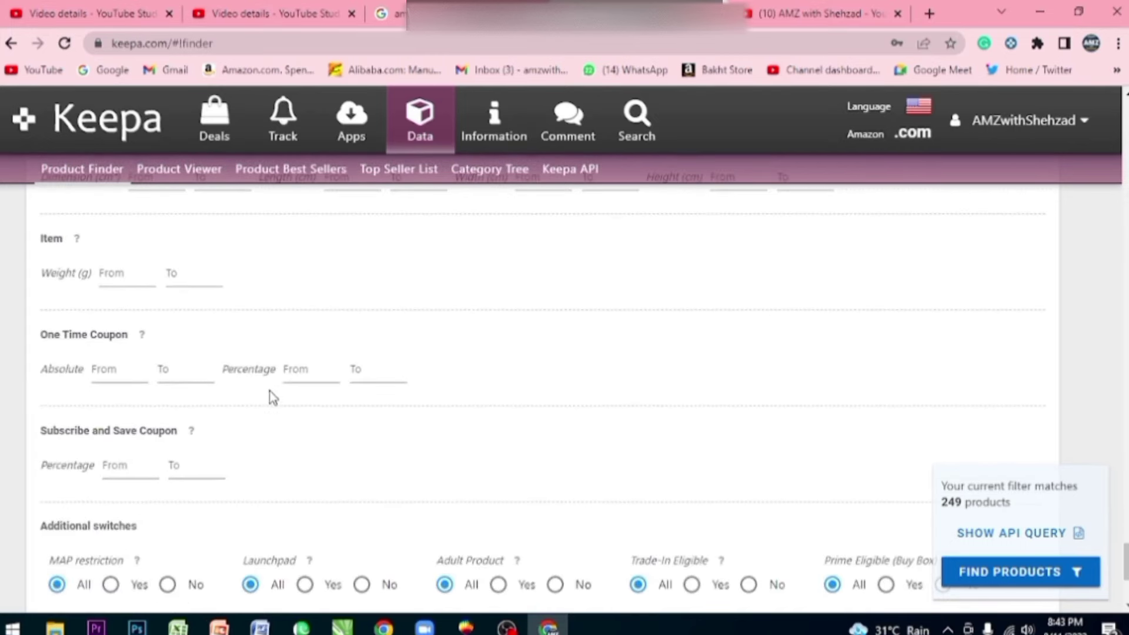
pyautogui.click(101, 279)
pyautogui.click(171, 280)
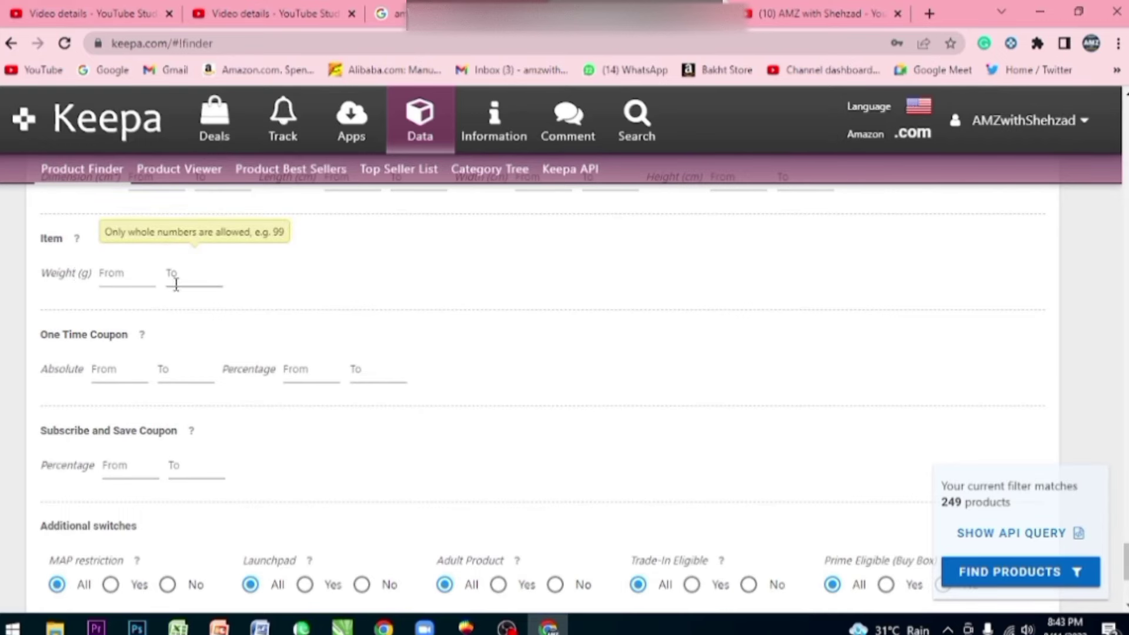
pyautogui.scroll(-4, 187, 286)
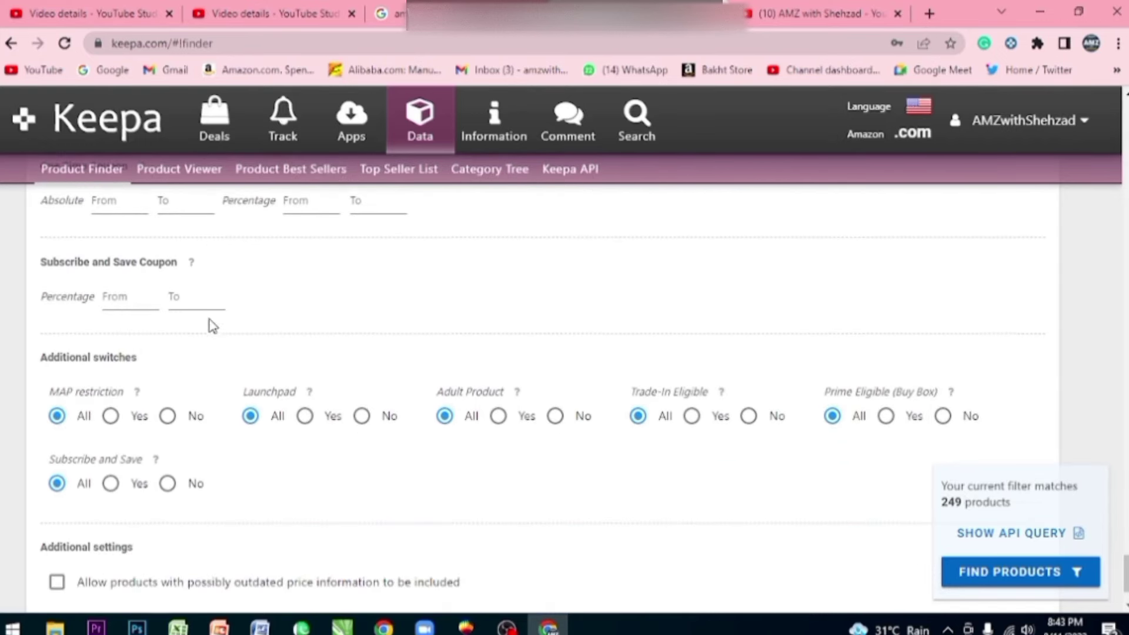
pyautogui.scroll(12, 219, 340)
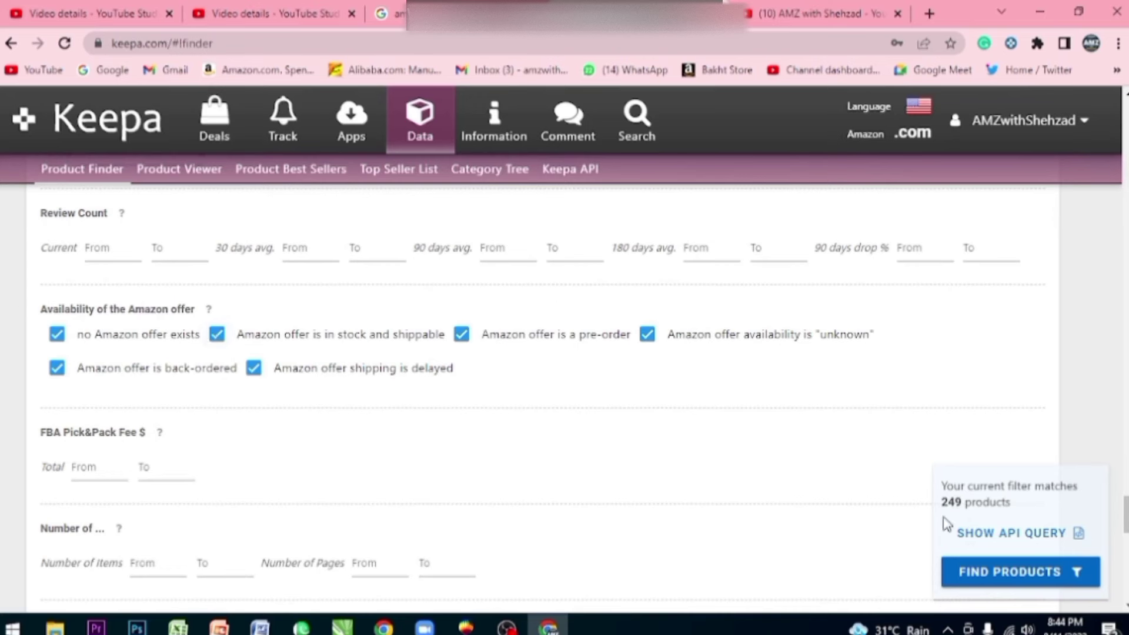
# - Find the products matching the current filters and look over the sales rank columns of the results table
pyautogui.click(999, 581)
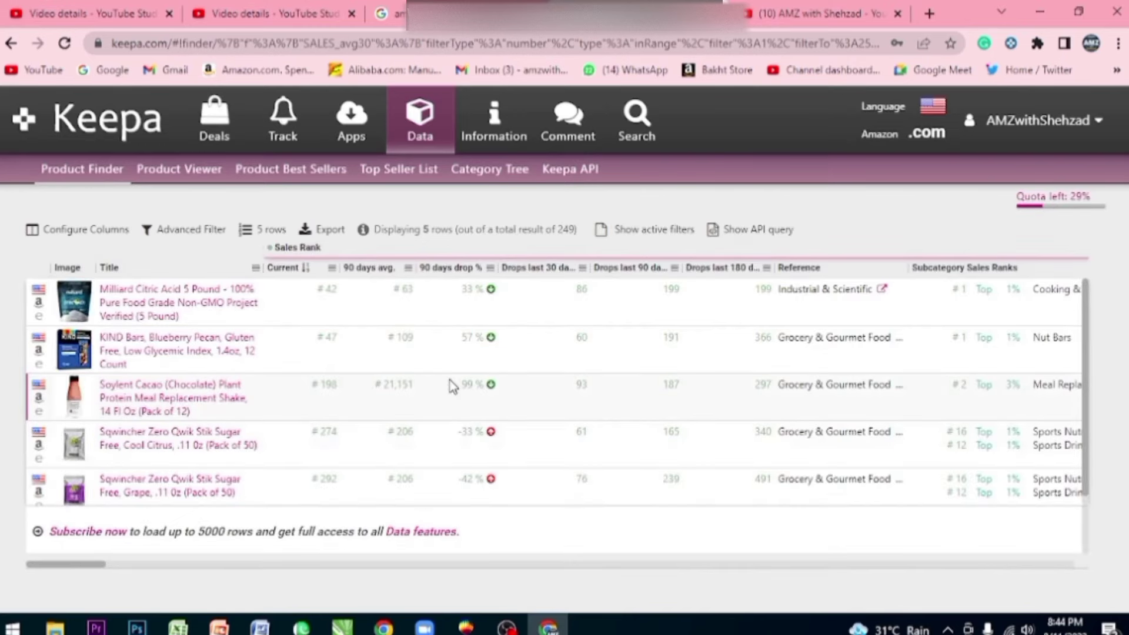
pyautogui.scroll(-1, 461, 383)
pyautogui.scroll(1, 403, 418)
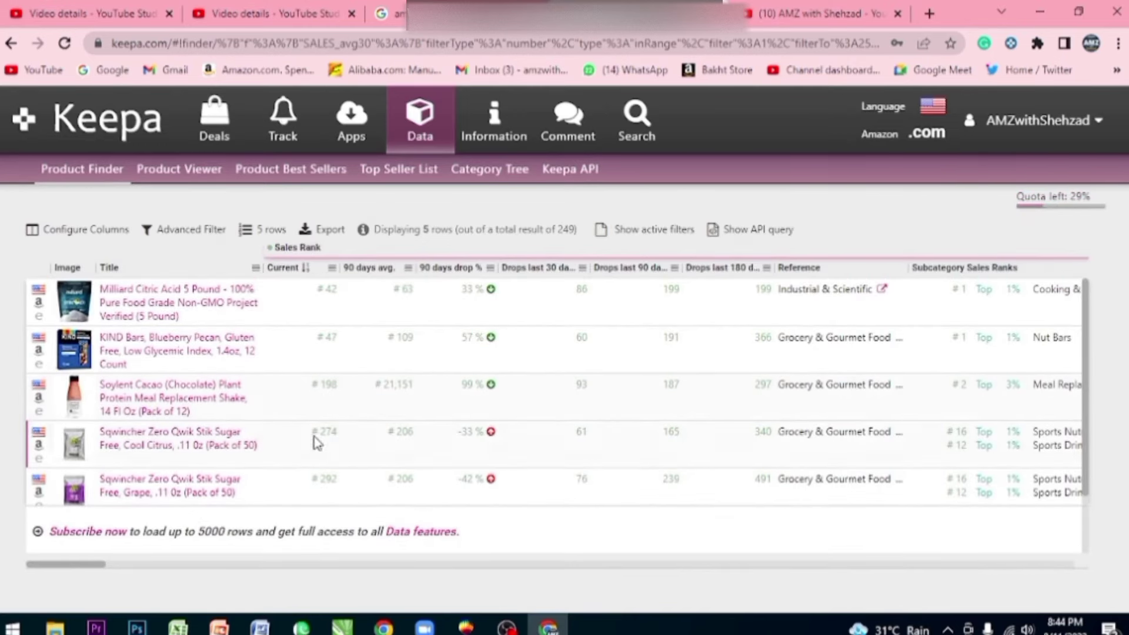
pyautogui.moveTo(76, 565)
pyautogui.mouseDown()
pyautogui.moveTo(294, 594)
pyautogui.moveTo(982, 600)
pyautogui.moveTo(583, 598)
pyautogui.moveTo(80, 564)
pyautogui.mouseUp()
# - Export only the ASINs of the results in Excel (.xlsx) format and open the downloaded file in Excel
pyautogui.click(310, 232)
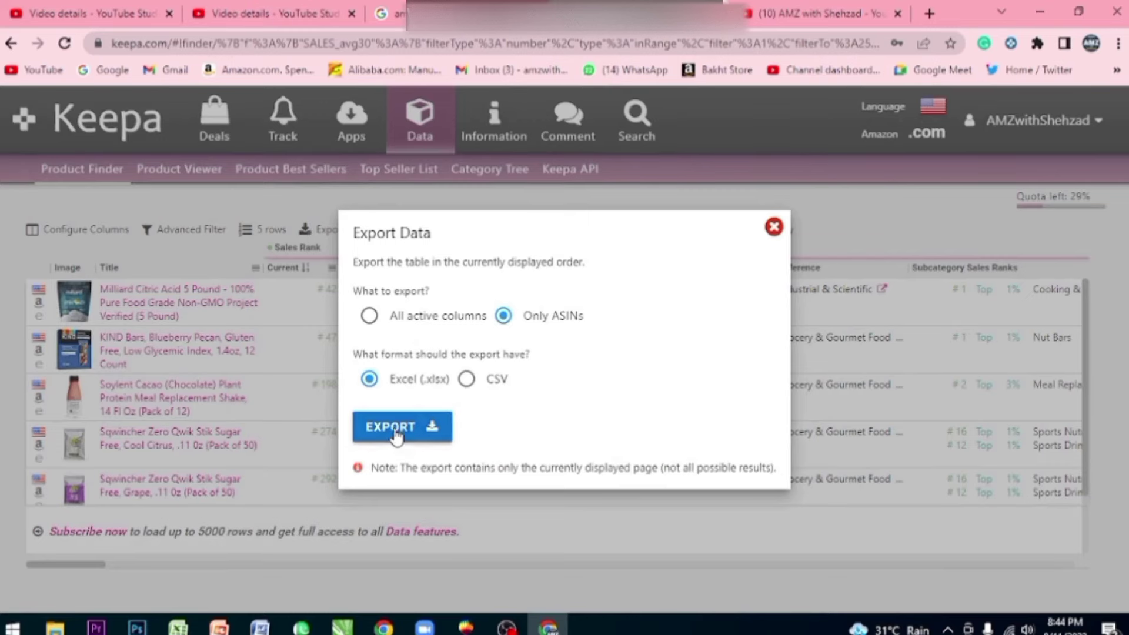
pyautogui.click(396, 432)
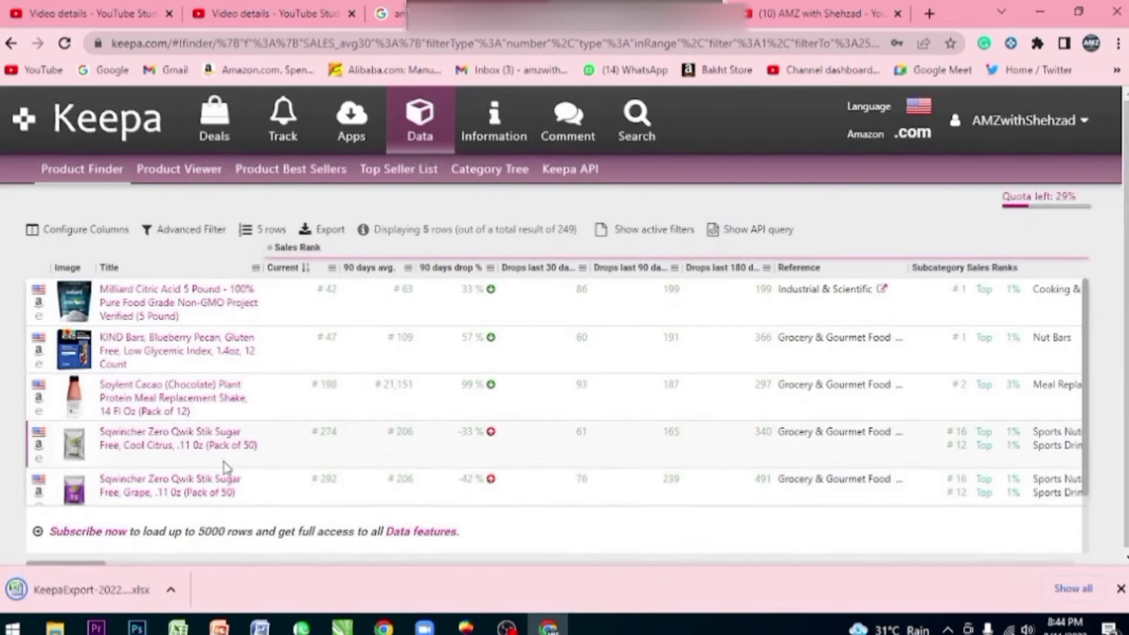
pyautogui.click(68, 589)
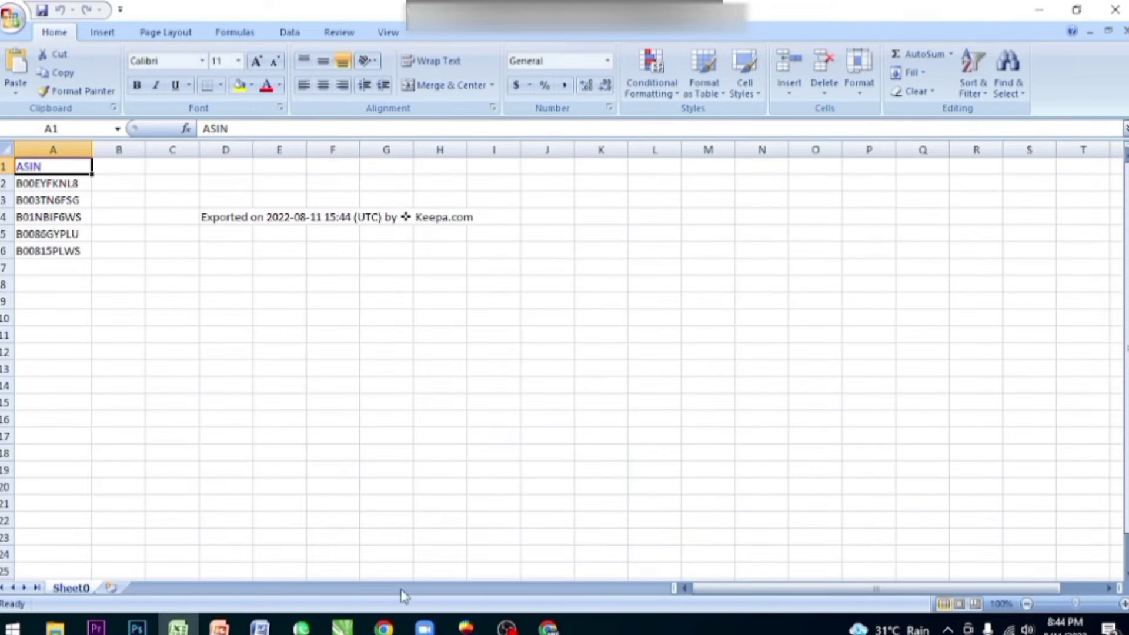
pyautogui.moveTo(788, 588); pyautogui.dragTo(826, 588)
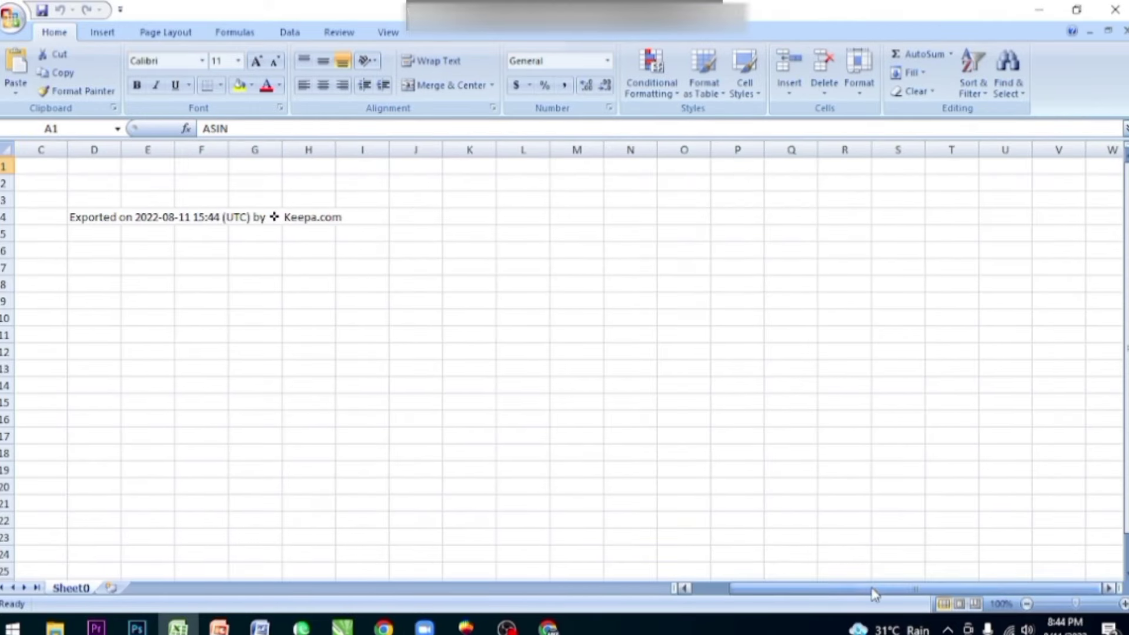